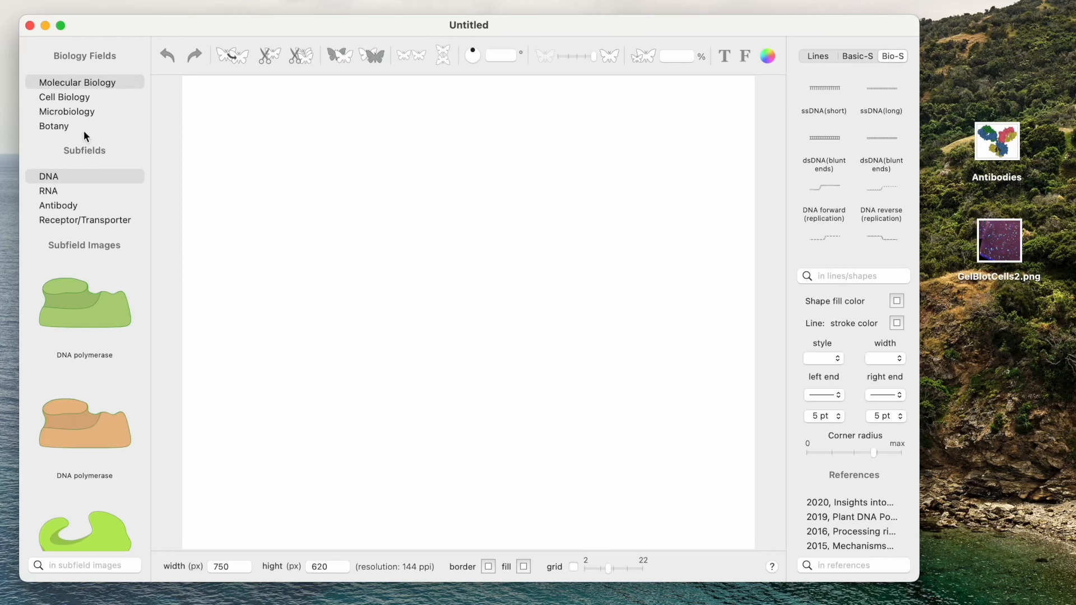
Step: Place the green-filled phospholipid bilayer (Bacteria and Eucarya) from the Cell Biology cell components onto the canvas
scroll(84, 134, down, 1)
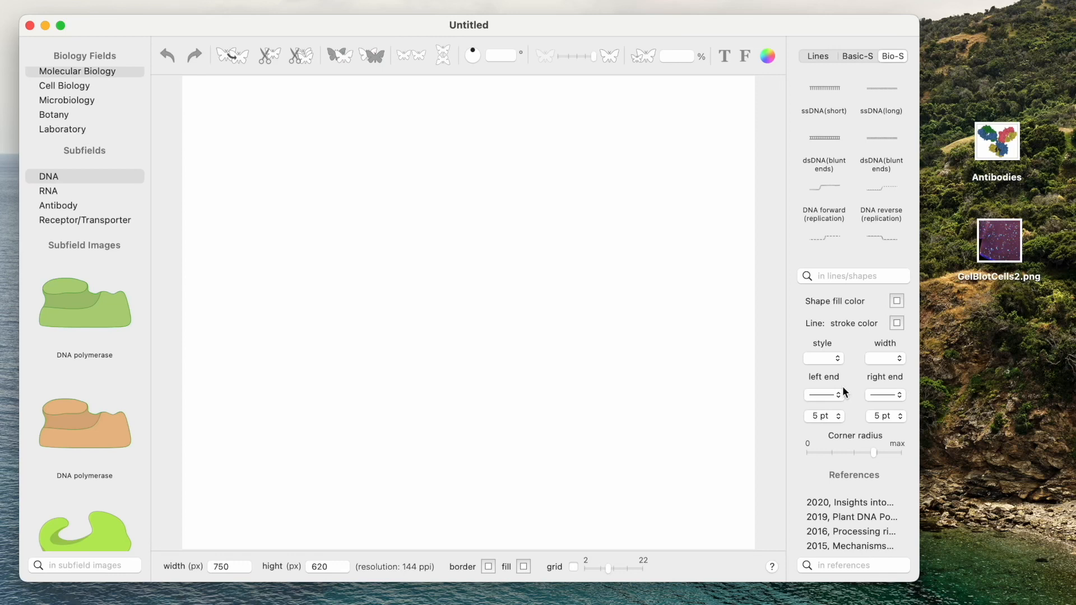
click(85, 85)
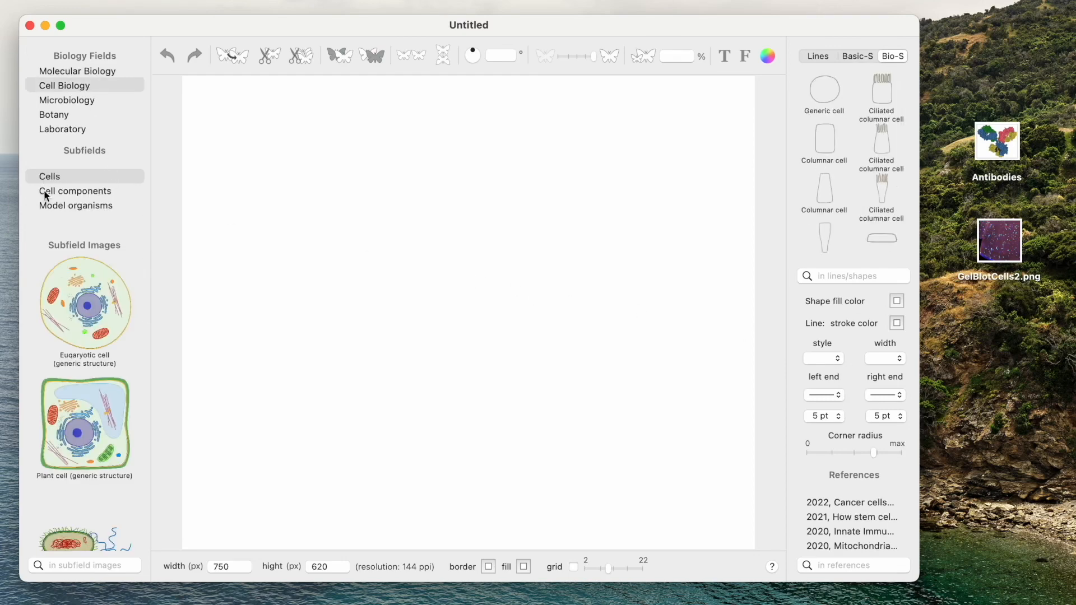
click(52, 191)
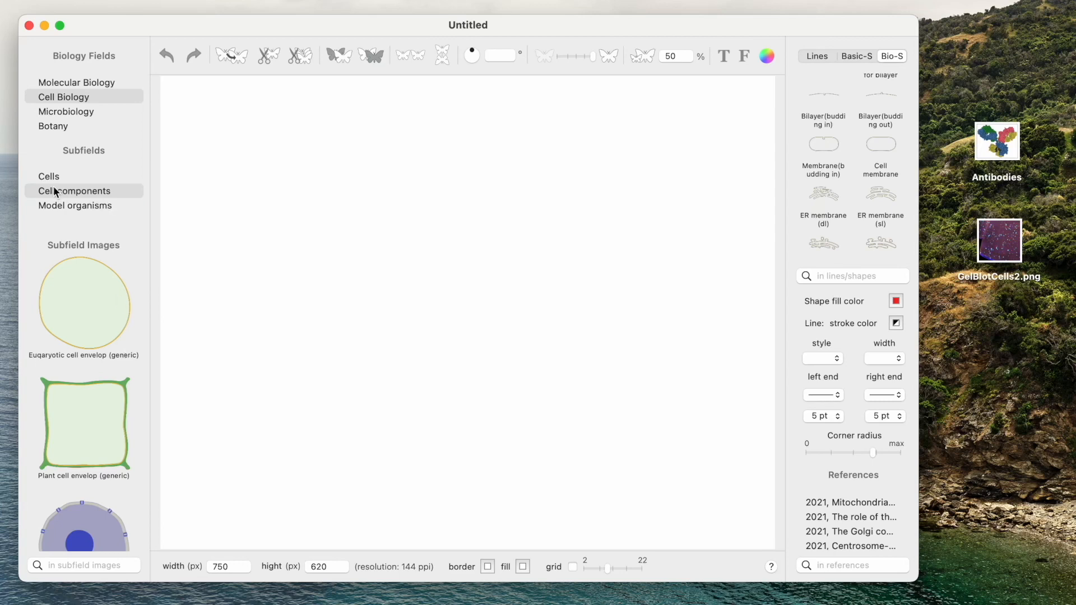
scroll(80, 277, down, 15)
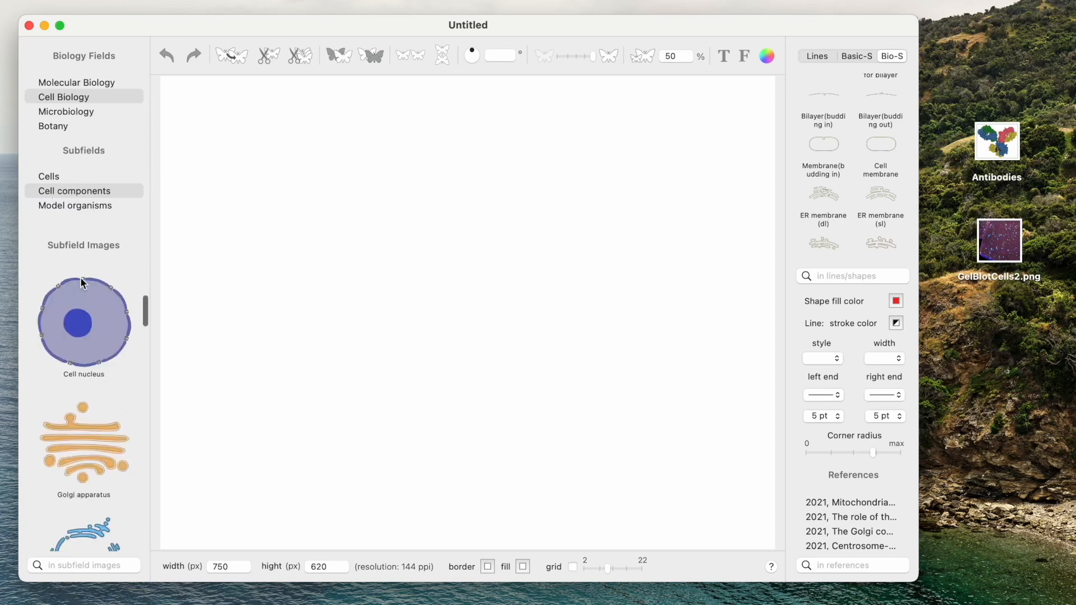
scroll(80, 277, down, 5)
drag(79, 380, 303, 365)
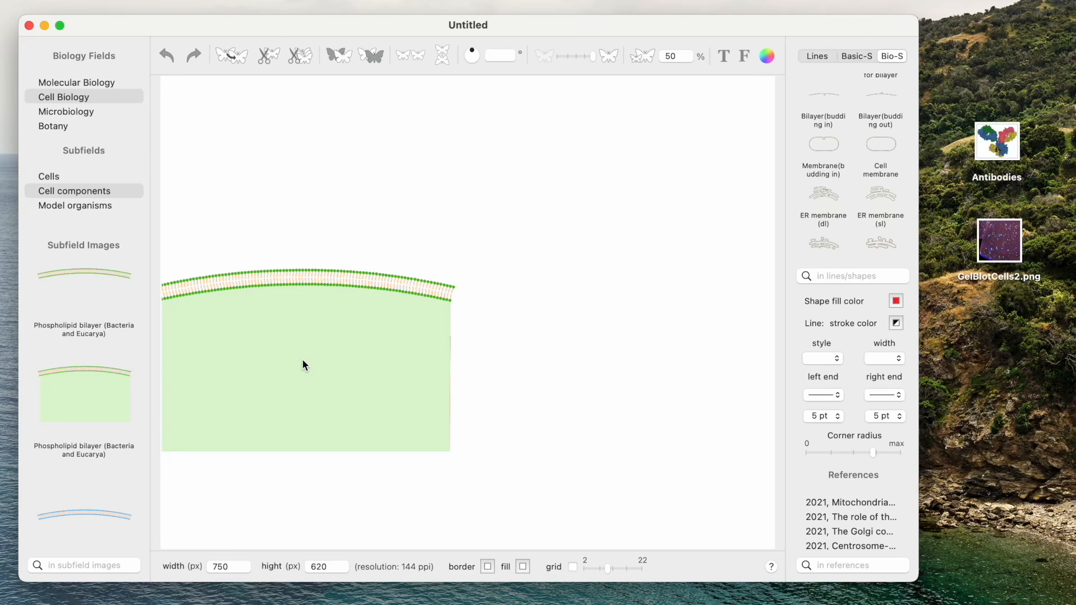
Step: Enlarge the phospholipid bilayer to span the canvas width and move it down so its green area fills the lower part
click(303, 361)
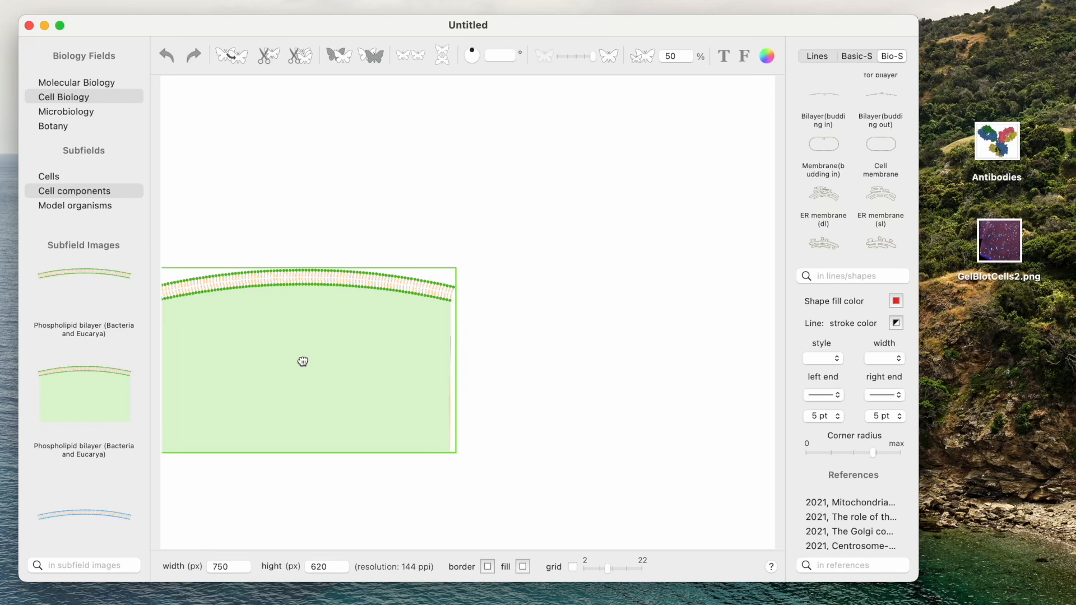
drag(302, 361, 617, 271)
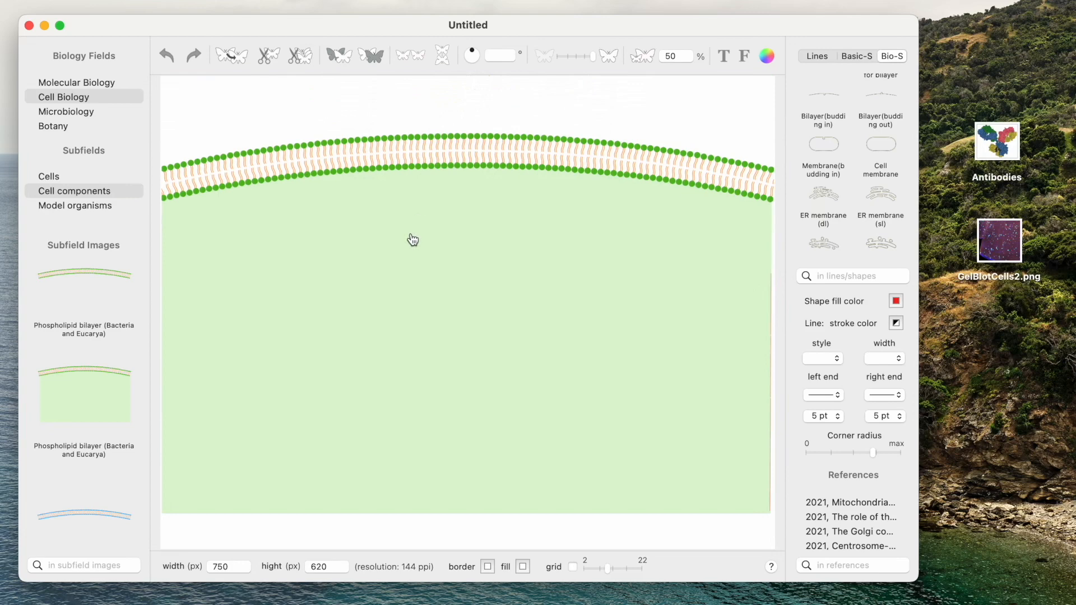
mouse_move(413, 240)
mouse_down()
mouse_move(409, 283)
mouse_move(497, 187)
mouse_move(414, 248)
mouse_move(432, 156)
mouse_move(474, 280)
mouse_move(298, 225)
mouse_move(456, 254)
mouse_move(409, 284)
mouse_move(411, 250)
mouse_move(403, 257)
mouse_up()
click(404, 258)
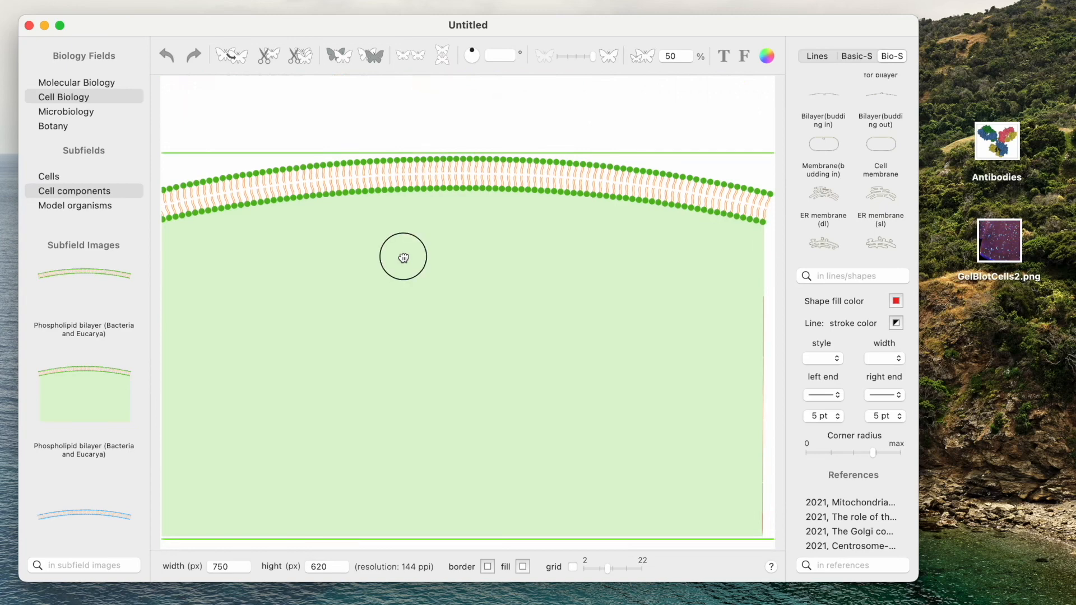
drag(404, 258, 454, 315)
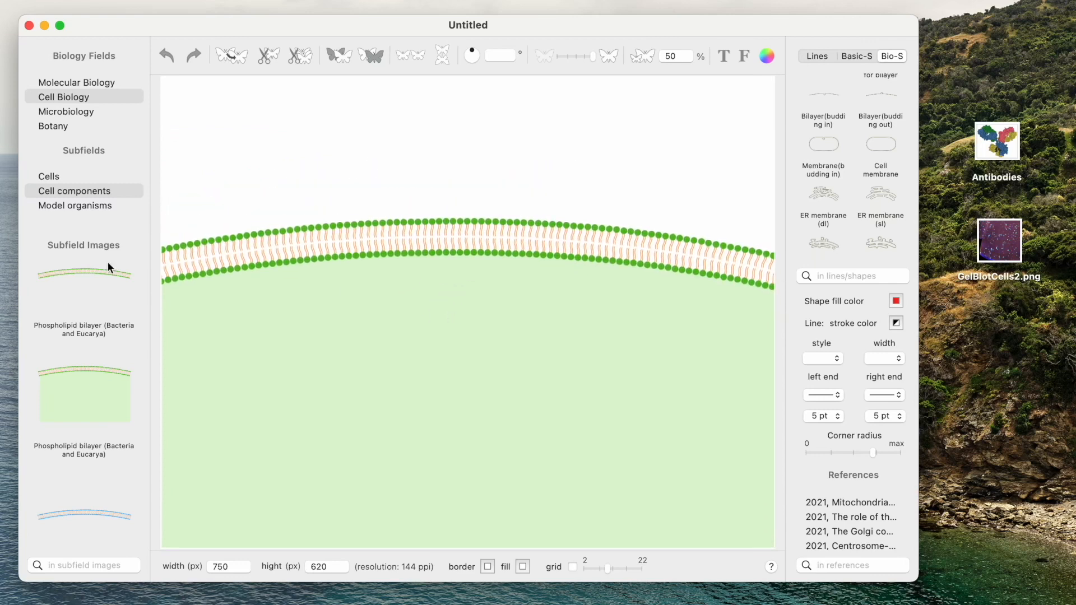
Step: Add the cell nucleus with the blue envelope to the green area below the membrane
scroll(83, 312, down, 10)
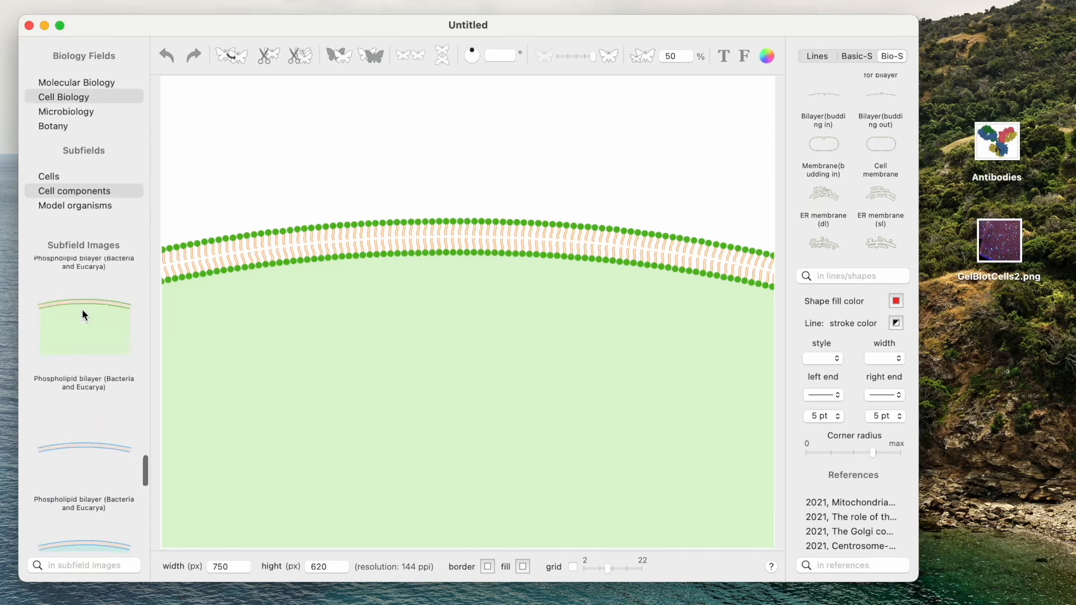
scroll(82, 313, up, 8)
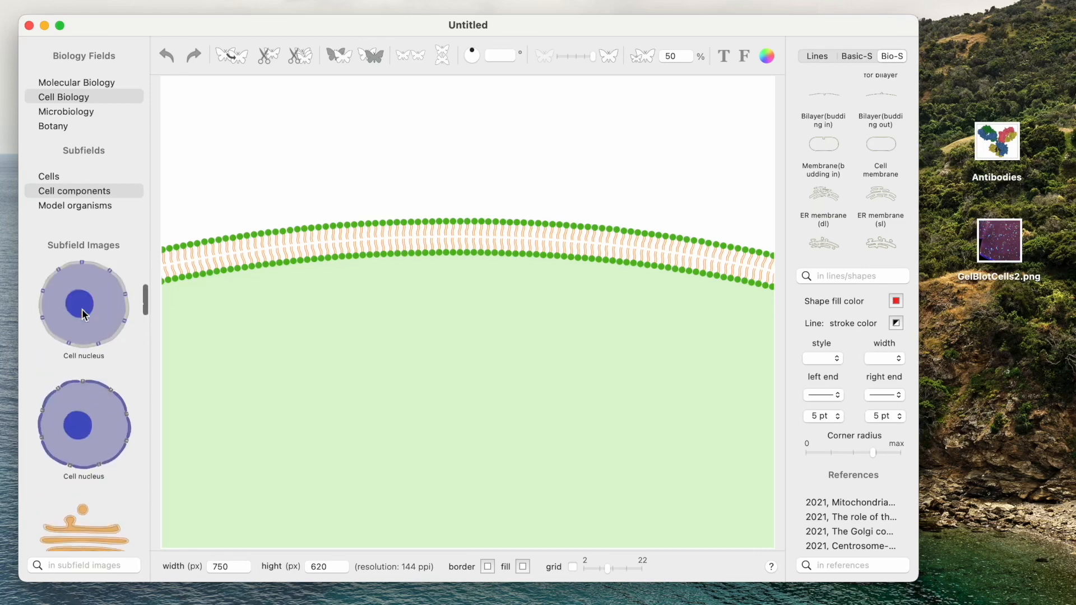
scroll(82, 315, down, 1)
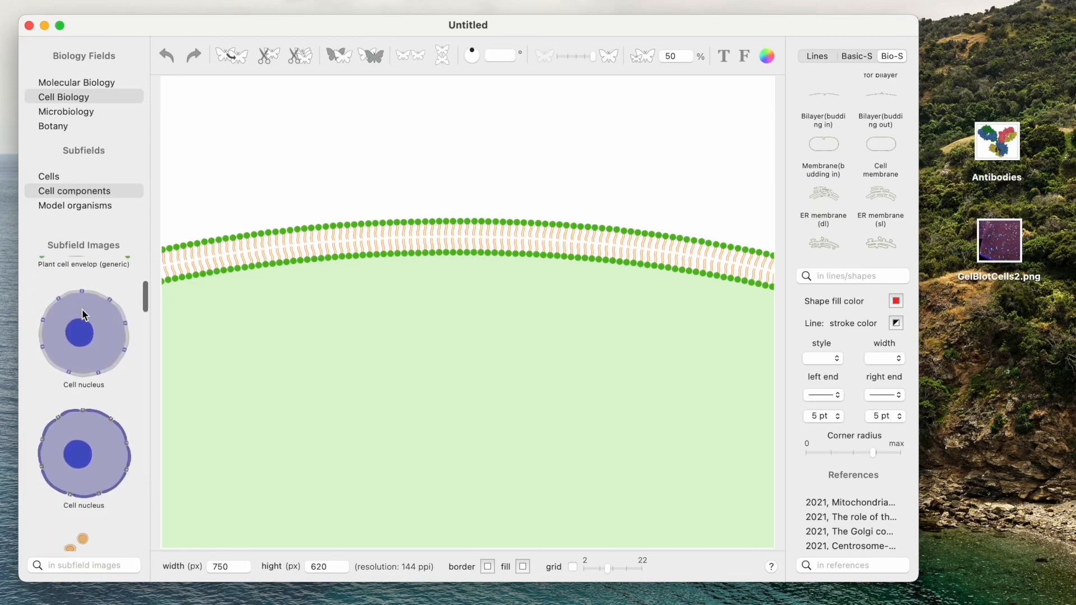
click(75, 450)
drag(75, 450, 458, 442)
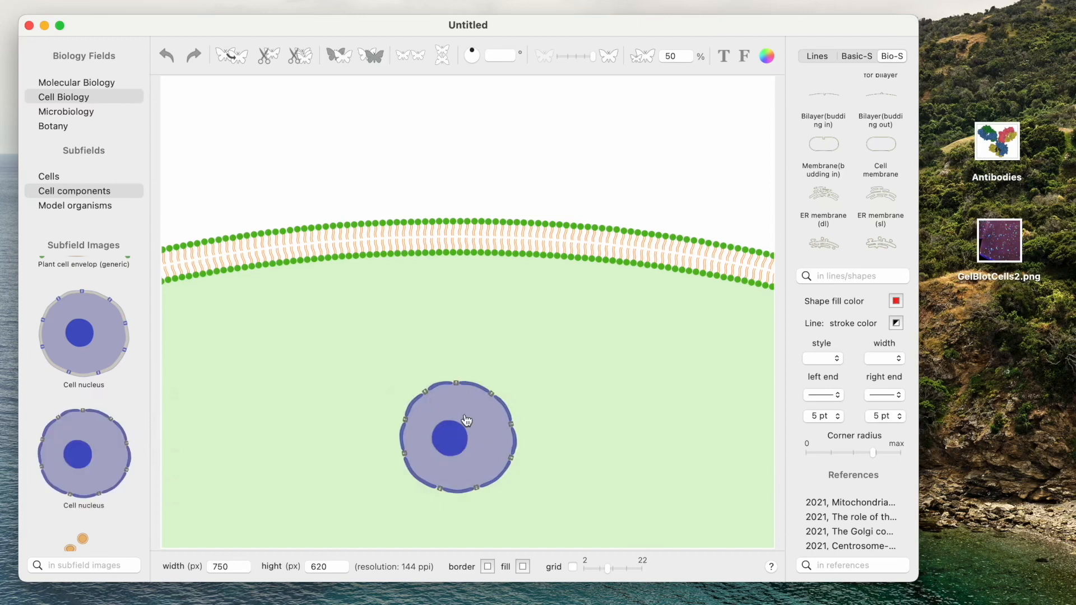
Step: Enlarge the cell nucleus to about twice its size and move it partly below the canvas's lower edge
click(465, 418)
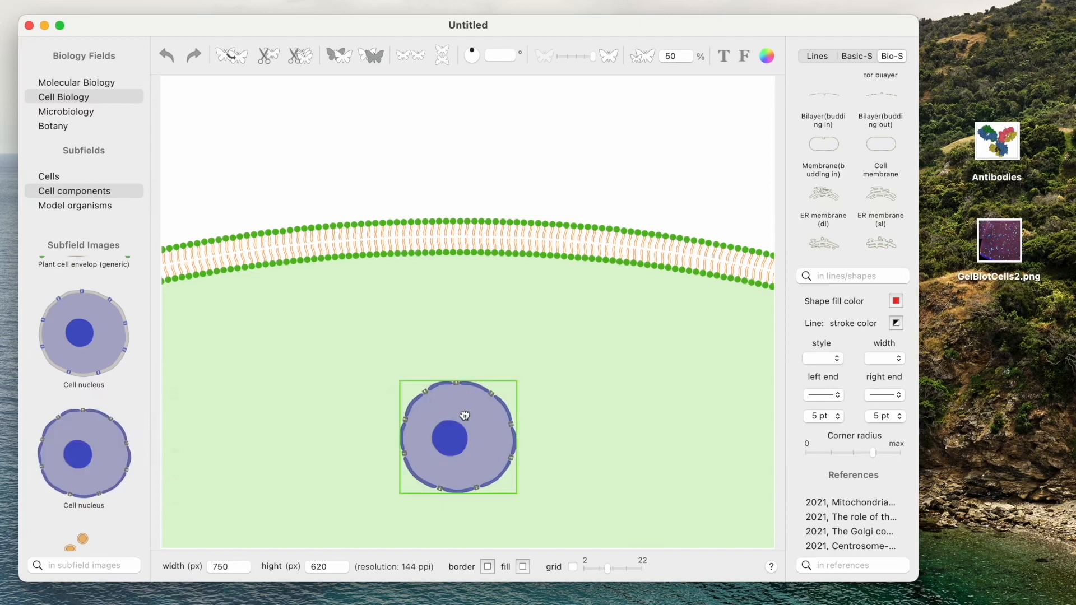
drag(466, 416, 596, 358)
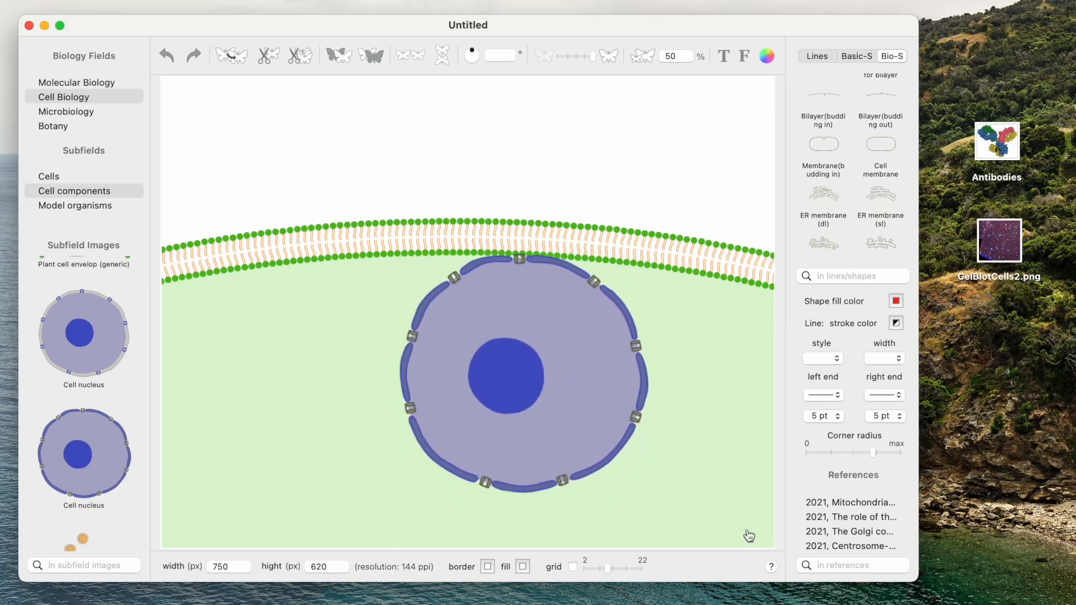
drag(542, 325, 416, 496)
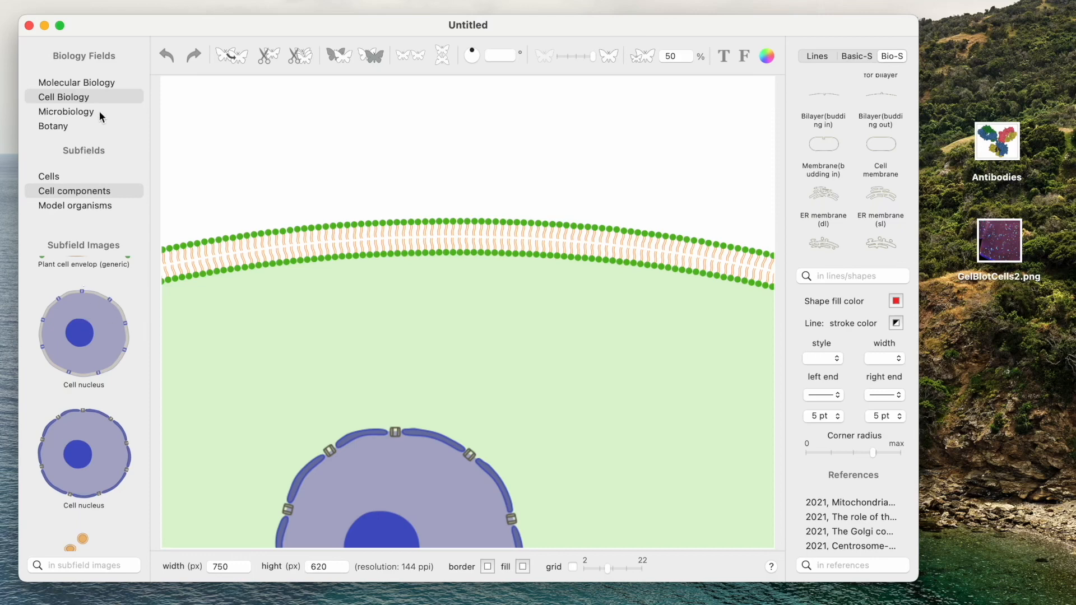
Step: Place the cleaved, heteromer Notch receptor from the Molecular Biology Receptor/Transporter images across the left part of the membrane
click(96, 85)
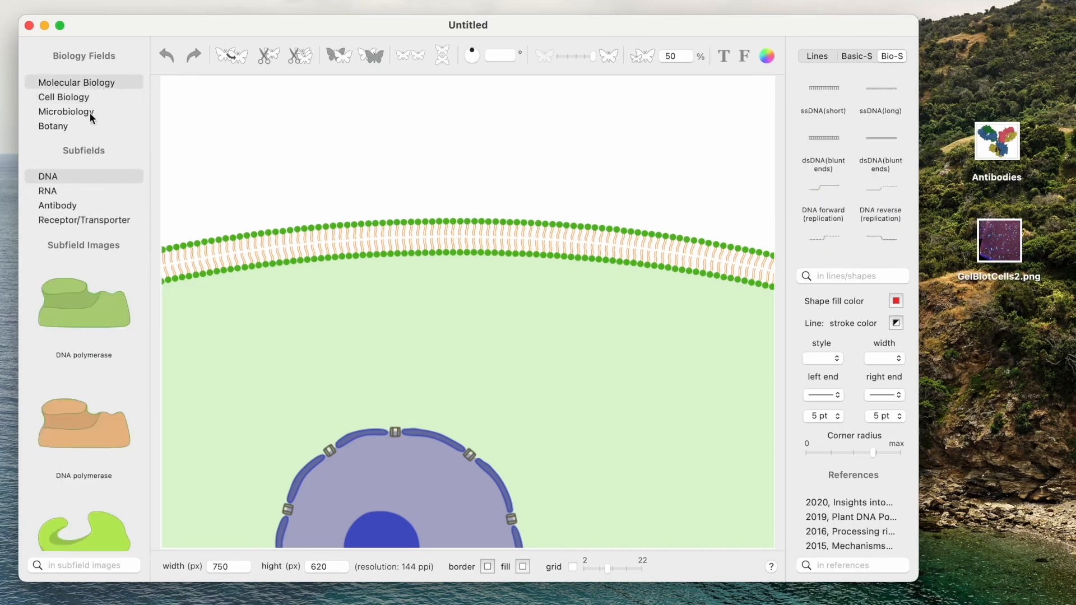
scroll(69, 209, down, 1)
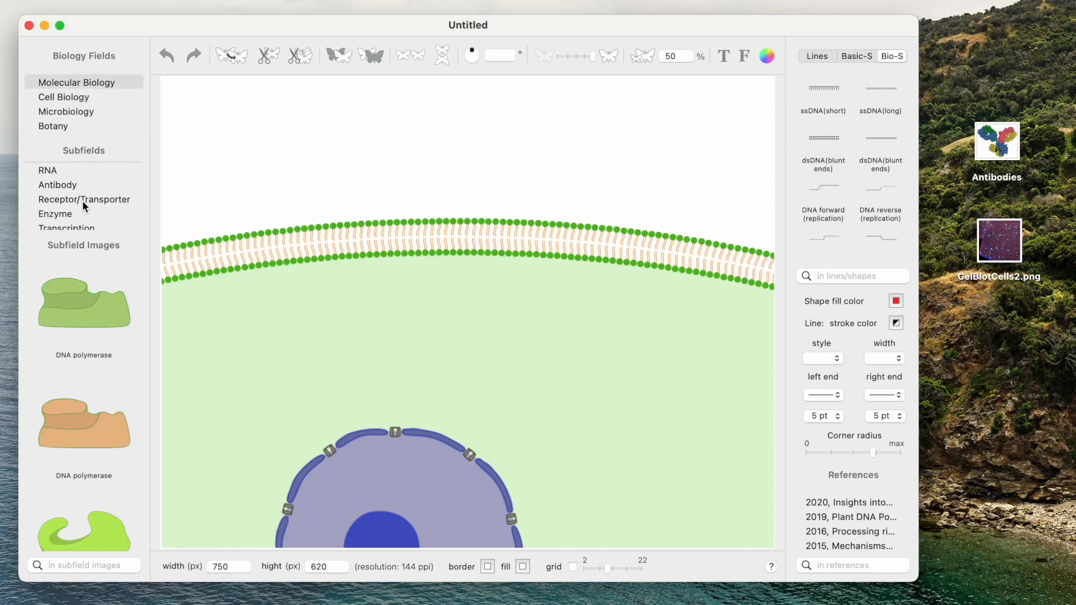
click(82, 201)
scroll(67, 376, down, 2)
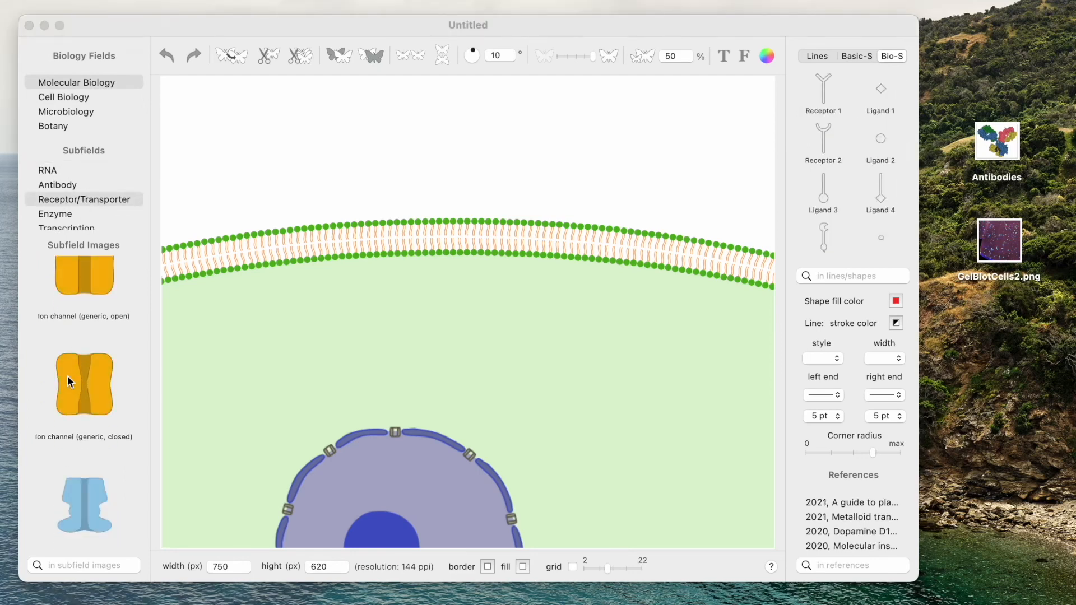
scroll(68, 376, down, 10)
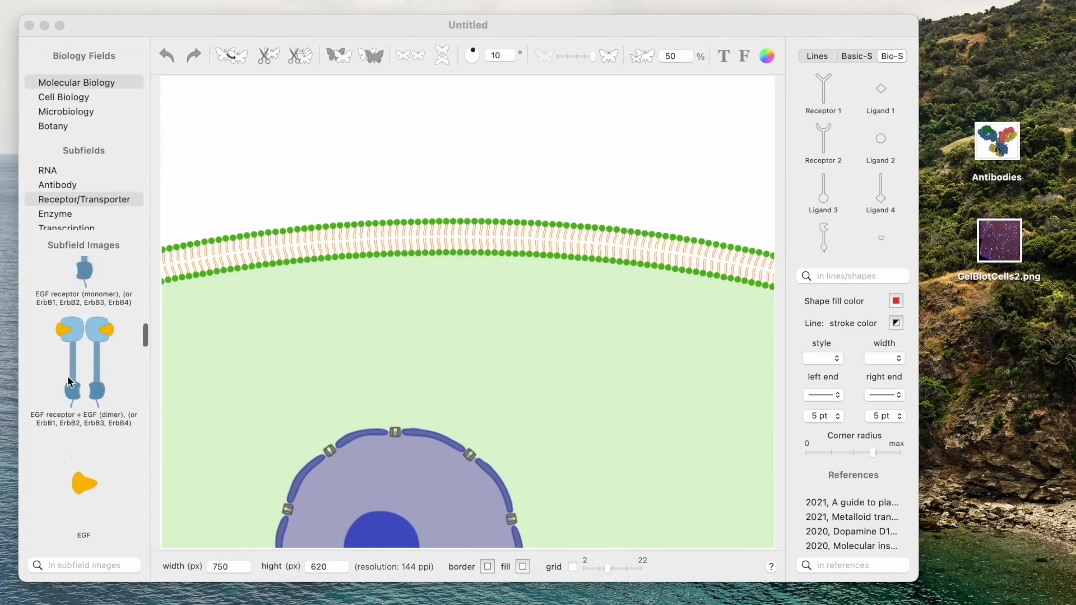
scroll(67, 375, down, 8)
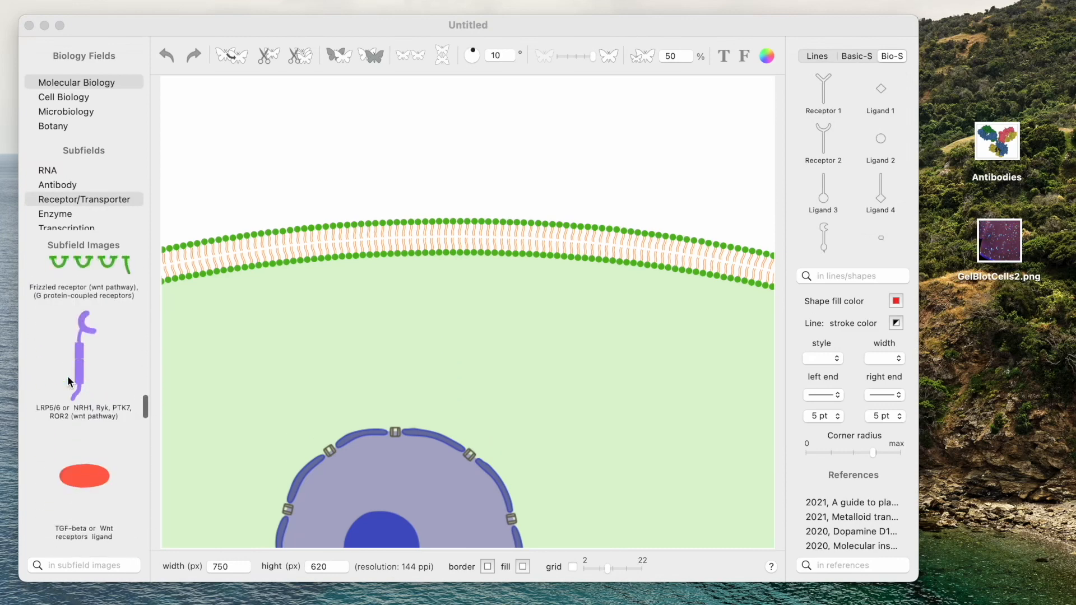
scroll(67, 375, down, 8)
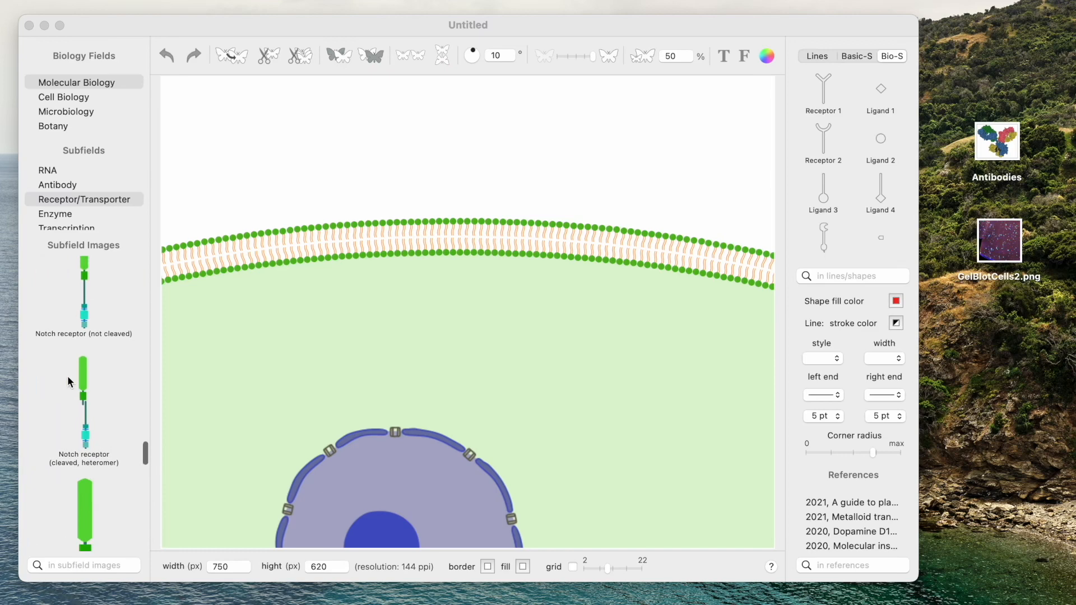
drag(80, 382, 293, 237)
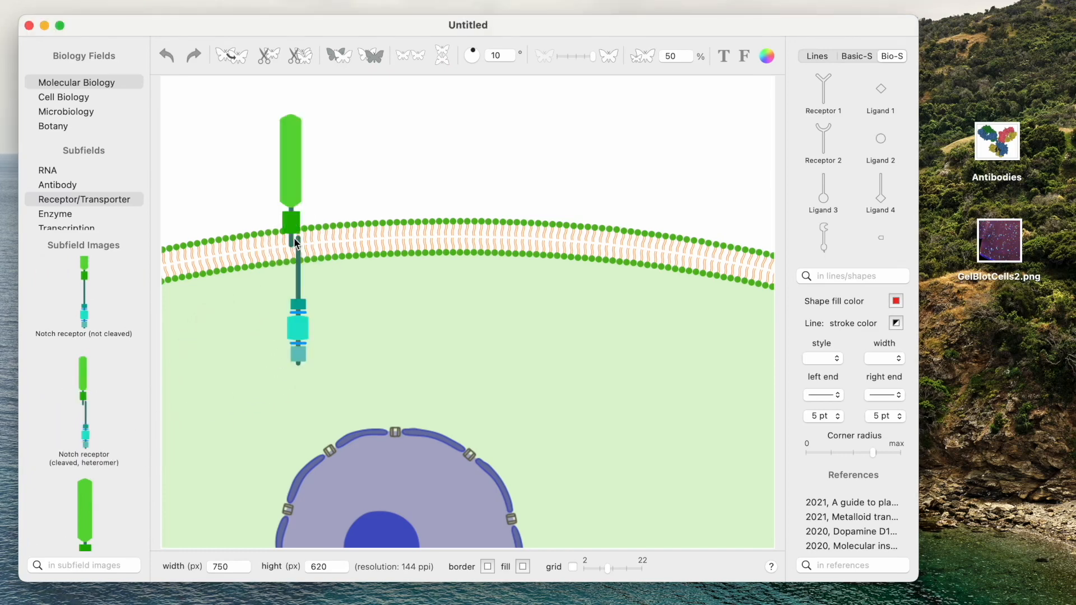
Step: Shrink the Notch receptor, keep it across the membrane and tilt it slightly counterclockwise
click(295, 207)
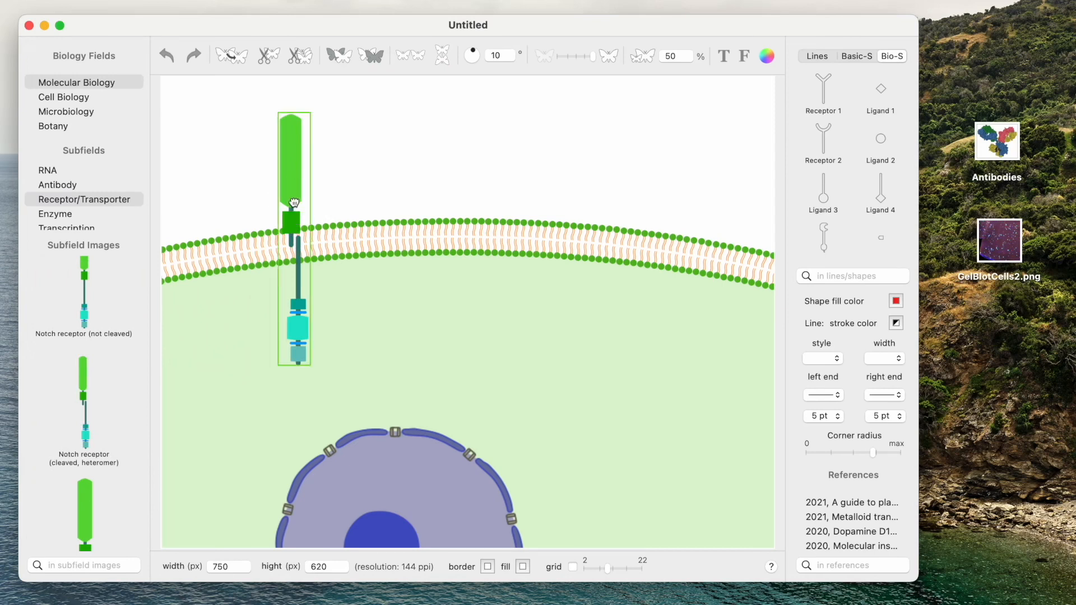
drag(293, 203, 283, 181)
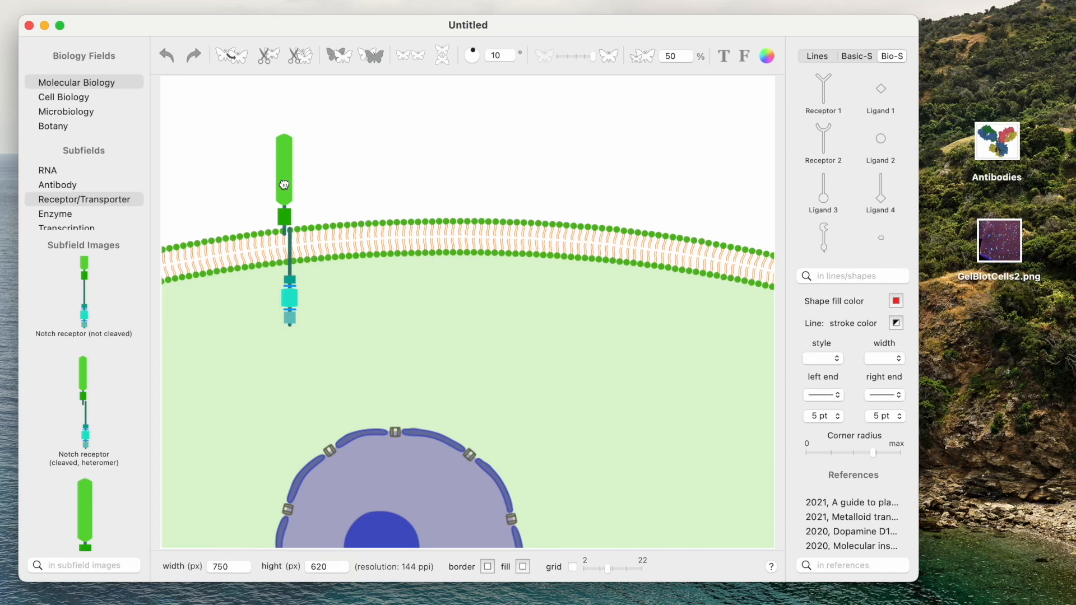
drag(285, 184, 293, 190)
drag(293, 189, 289, 185)
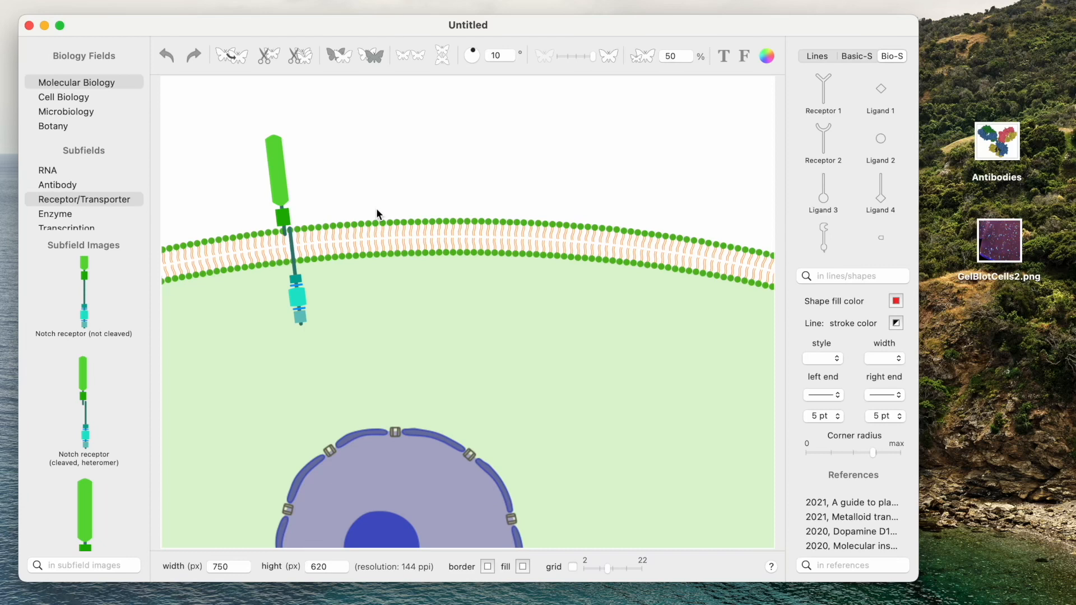
Step: Try rotating the Notch receptor to 14° and 352°, and set its rotation to 0°
click(280, 184)
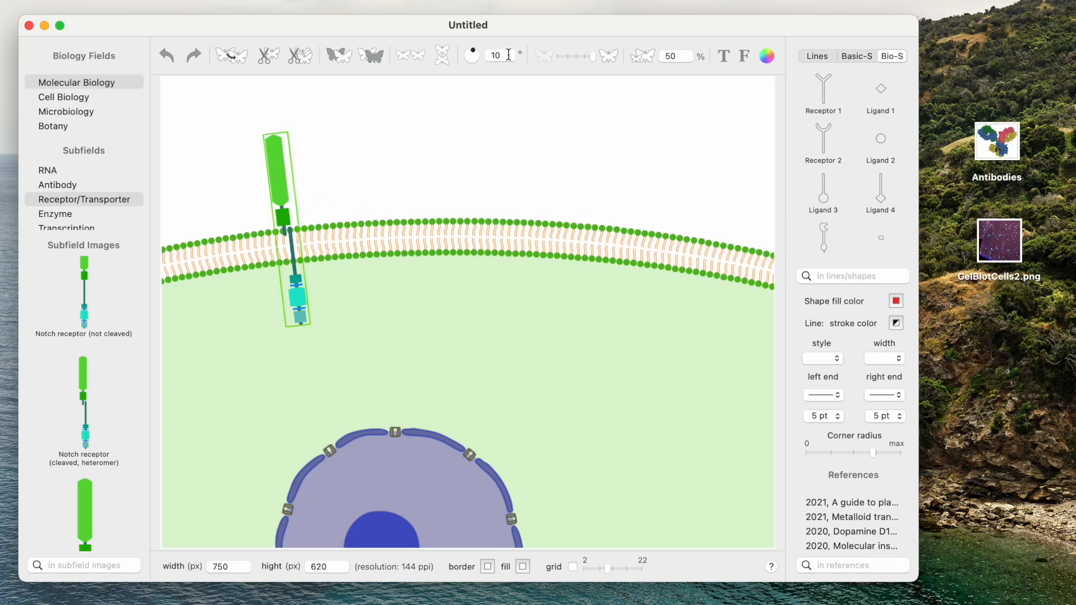
click(473, 51)
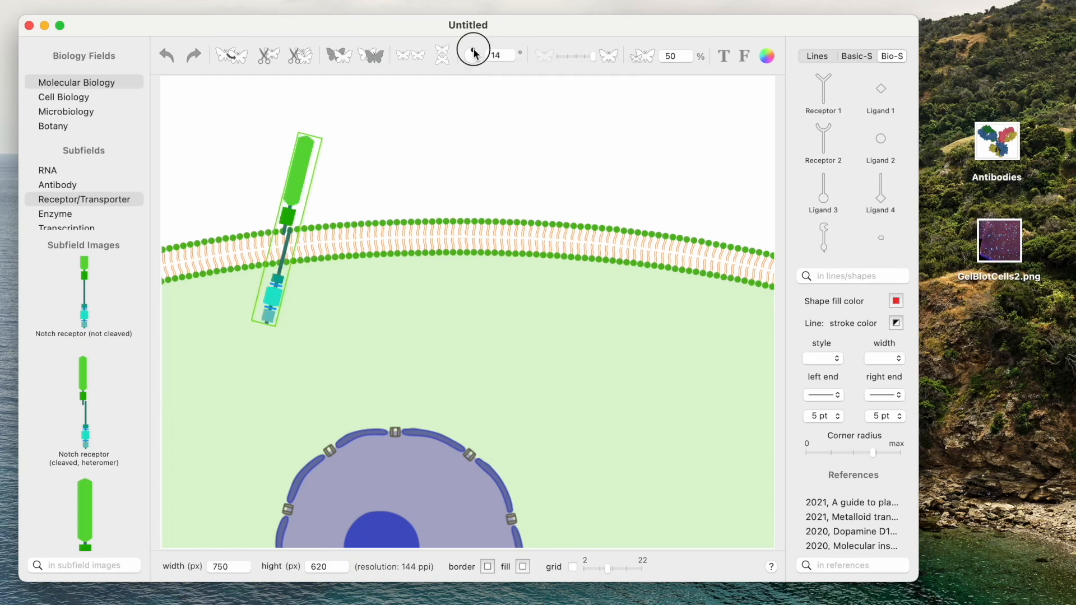
drag(474, 52, 471, 53)
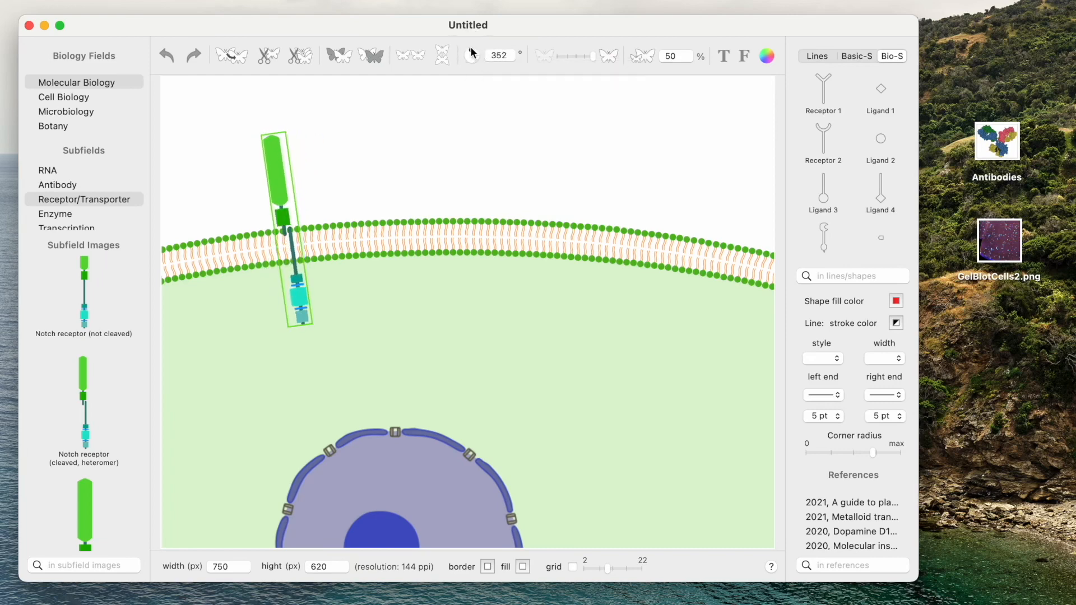
double_click(499, 56)
text(0)
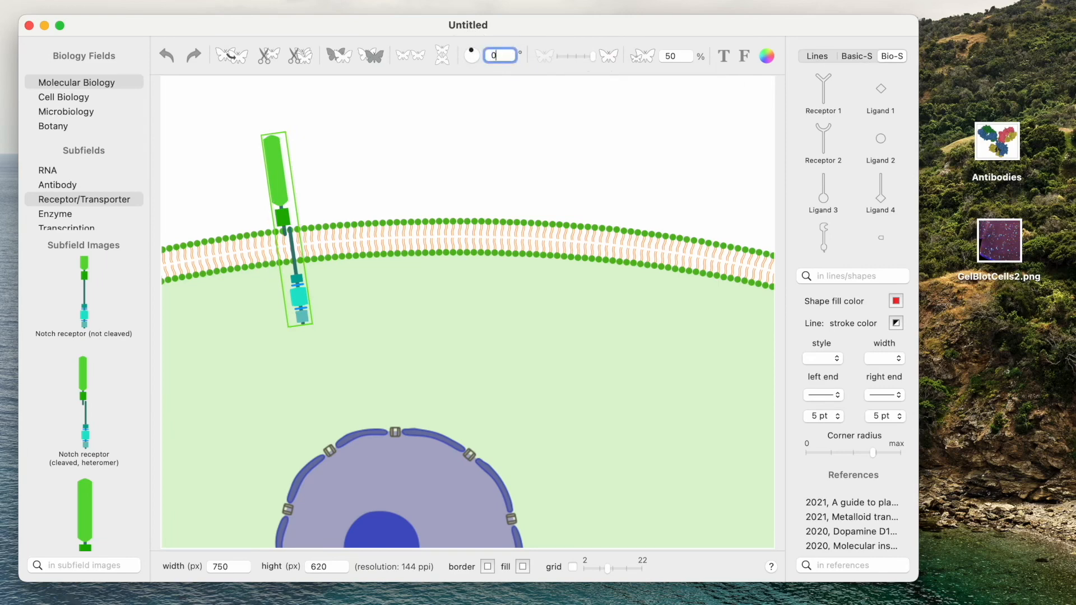
key(Return)
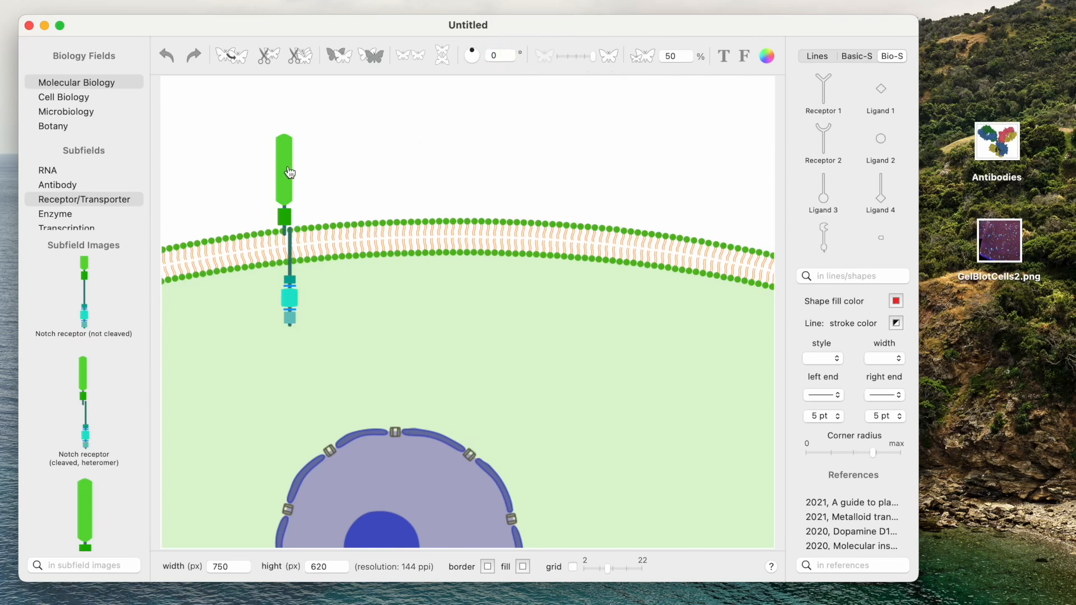
Step: Rotate the Notch receptor to 350° so it stands perpendicular to the curved membrane
click(289, 170)
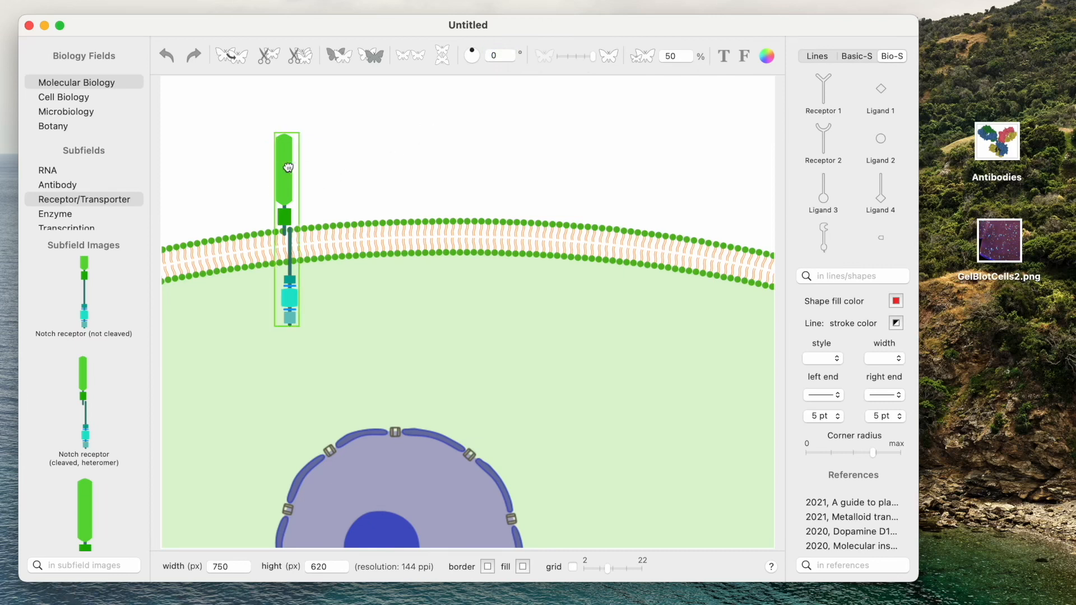
drag(472, 52, 474, 54)
click(371, 126)
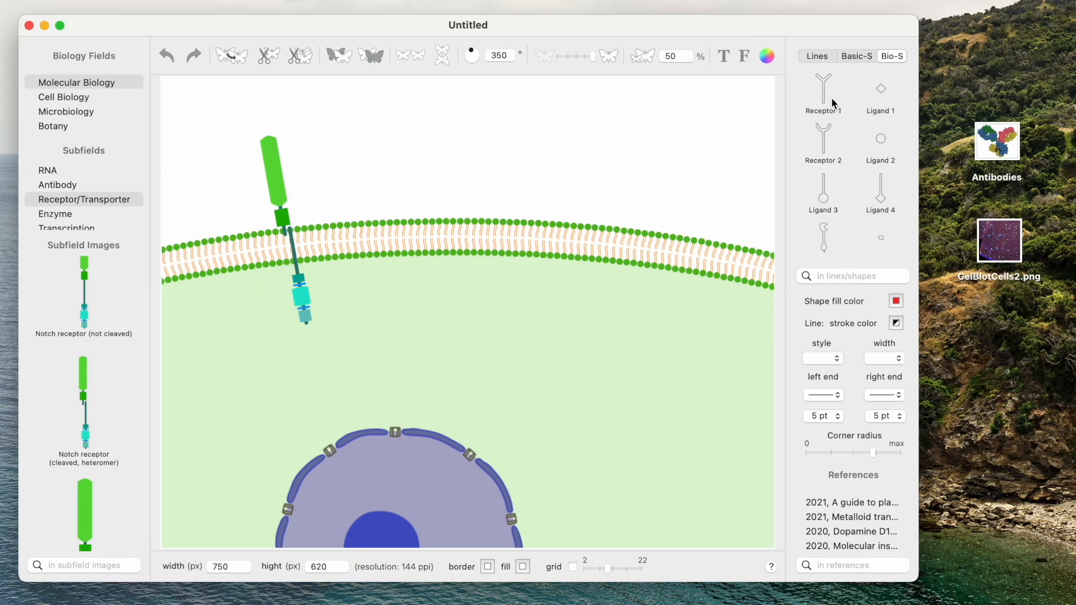
Step: Add a Receptor 1 shape above the membrane and fill it with green at 71% opacity
drag(831, 95, 513, 180)
click(533, 144)
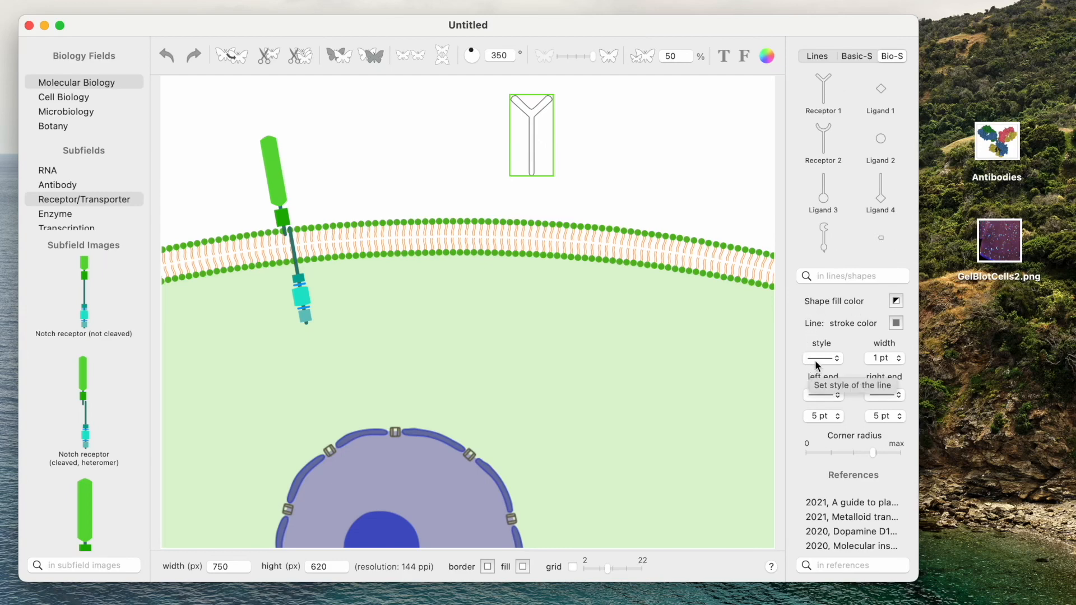
click(897, 302)
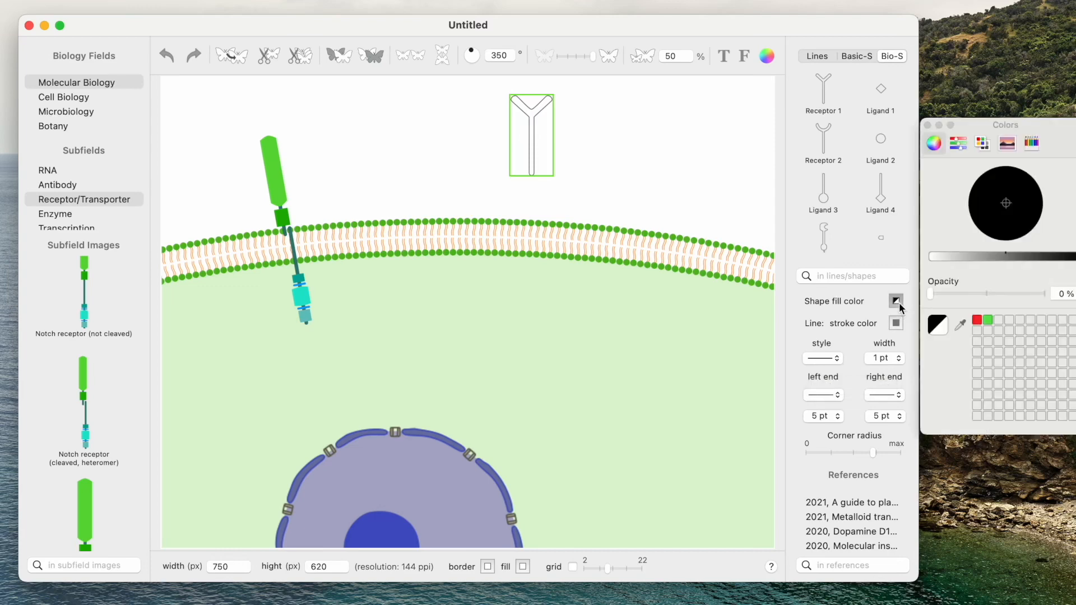
drag(1030, 126, 993, 126)
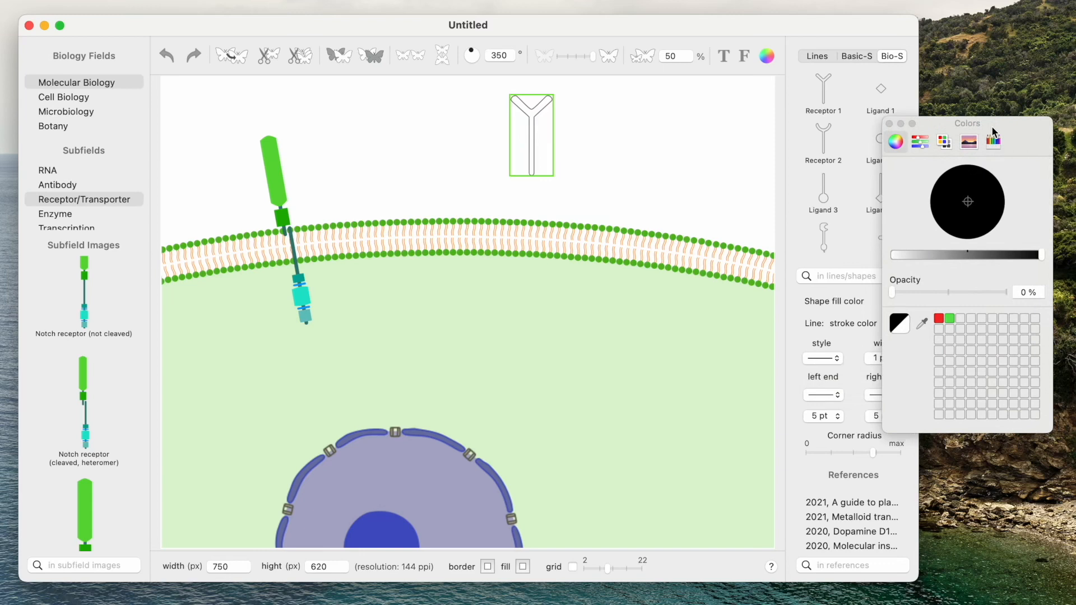
click(950, 318)
drag(994, 291, 972, 300)
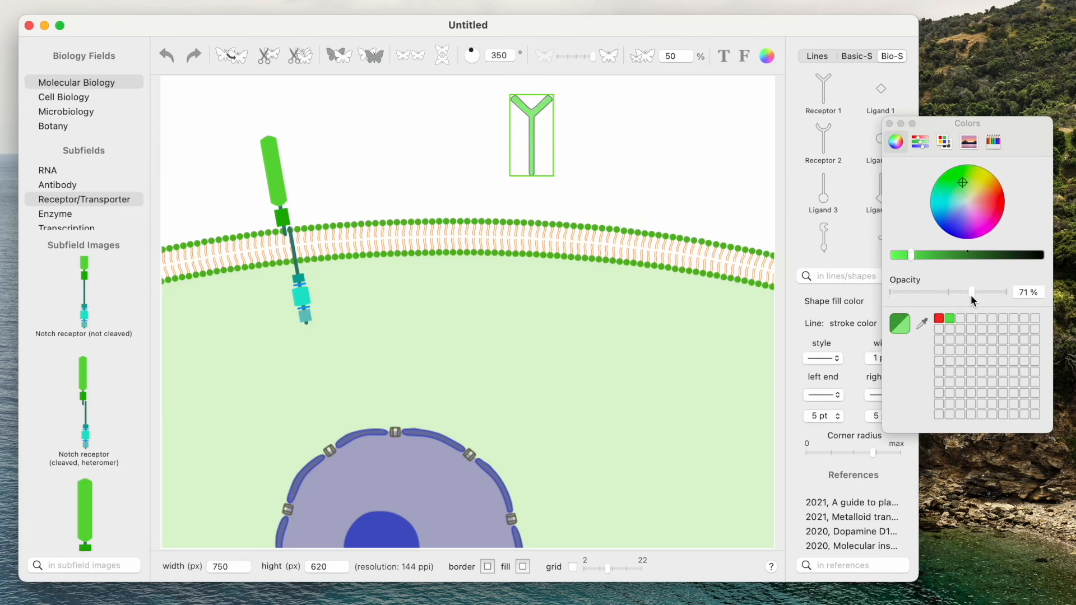
drag(1015, 130, 1046, 106)
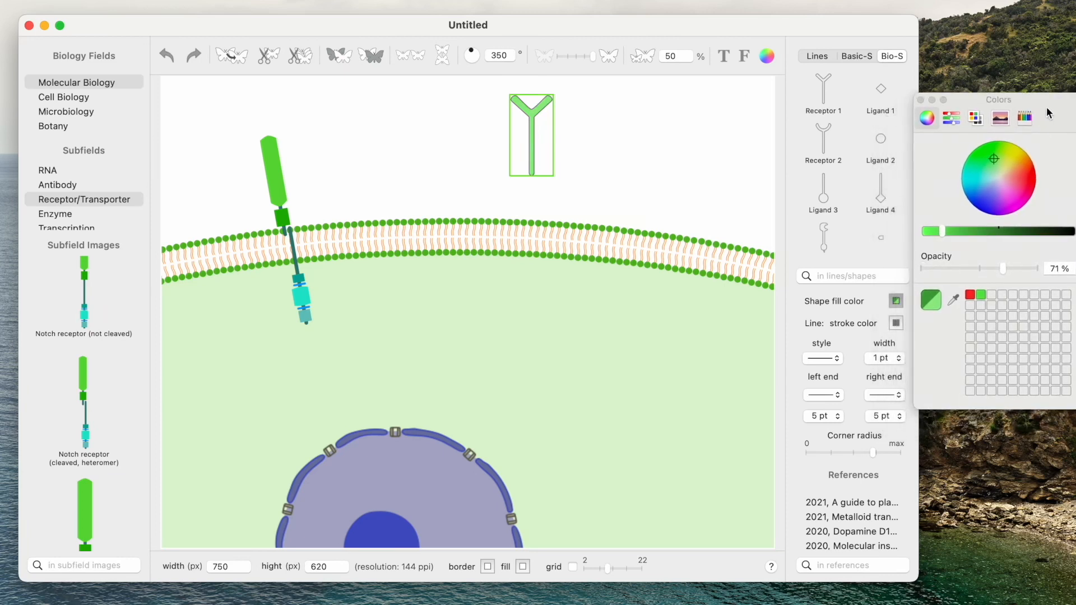
Step: Give the Receptor 1 shape a green outline, then enlarge it and place it across the middle of the membrane
click(897, 322)
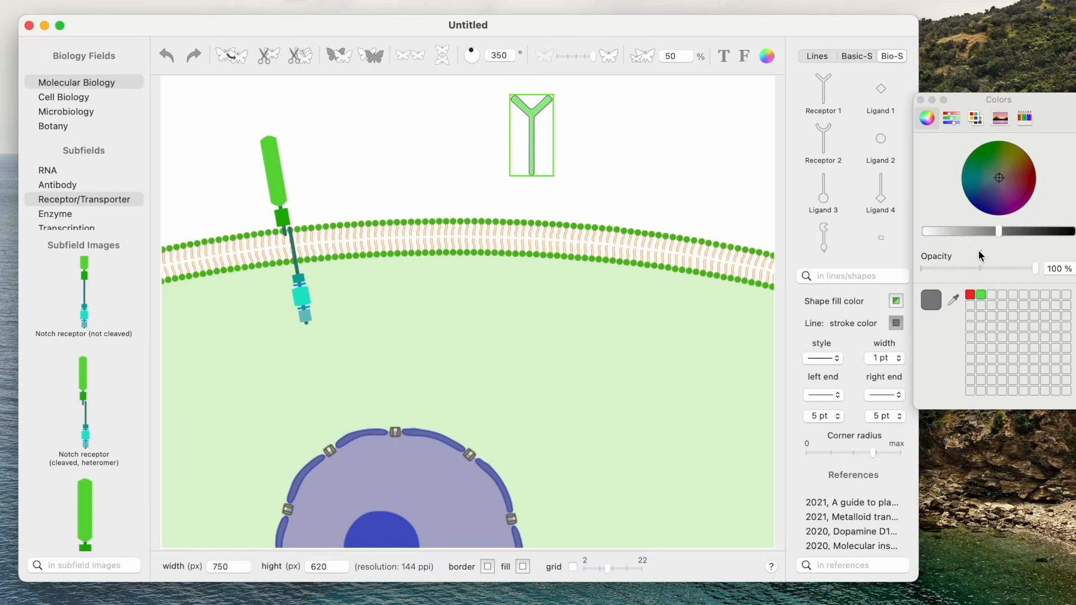
click(981, 295)
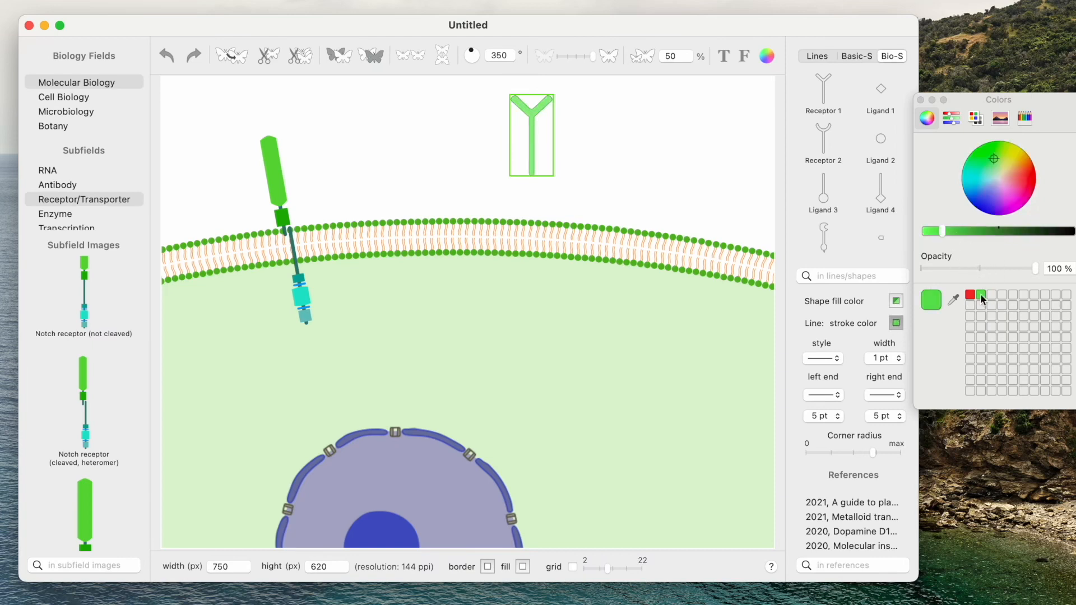
drag(542, 107, 505, 191)
click(502, 207)
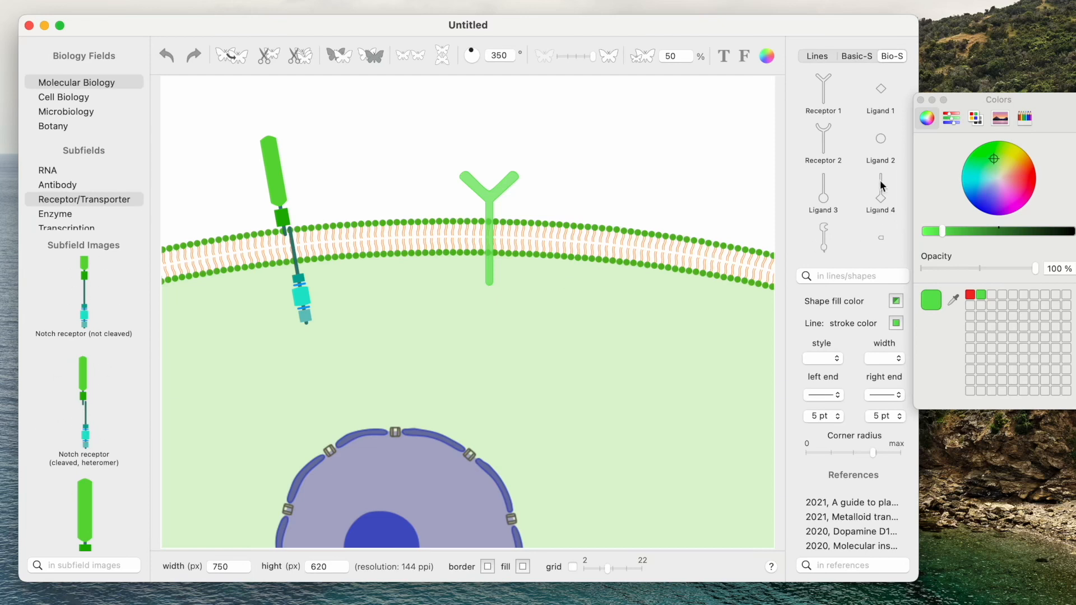
Step: Add a Ligand 1 diamond, fill it with red and position it just above the Y-shaped receptor
drag(881, 97, 649, 141)
click(654, 146)
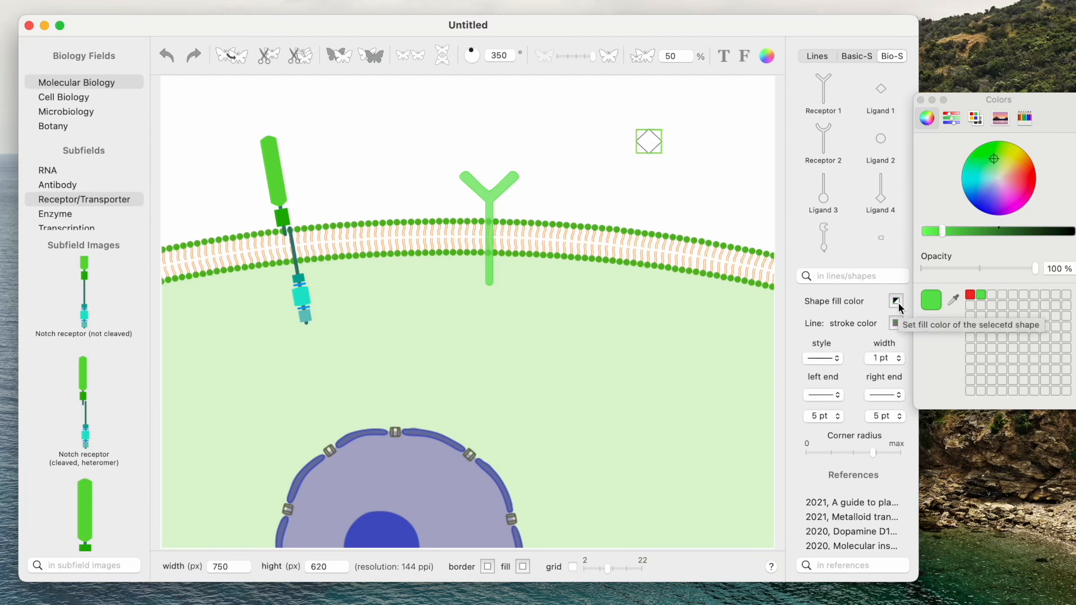
click(897, 304)
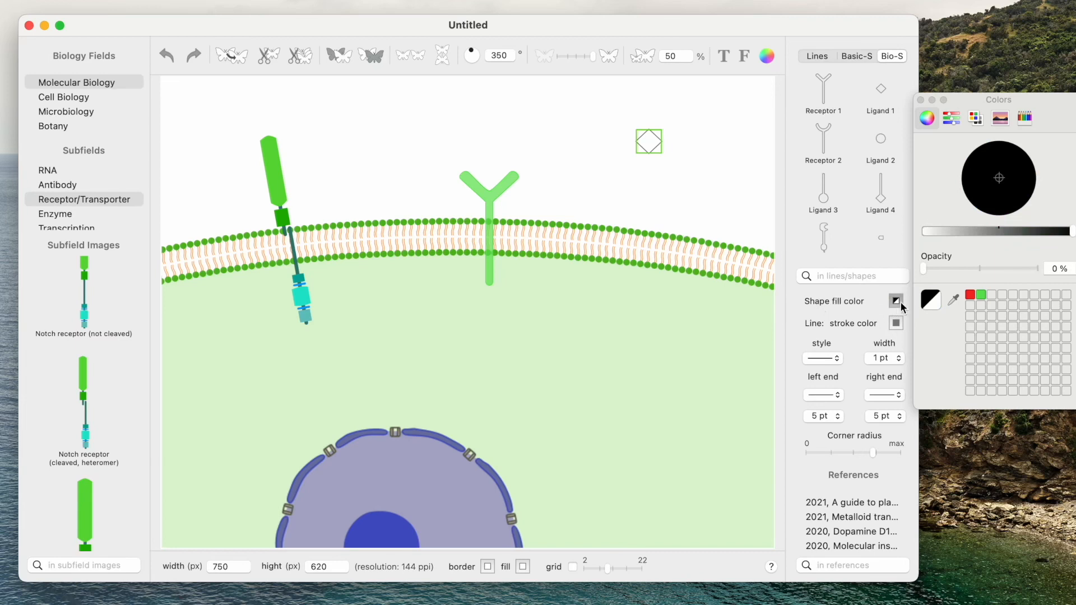
click(981, 296)
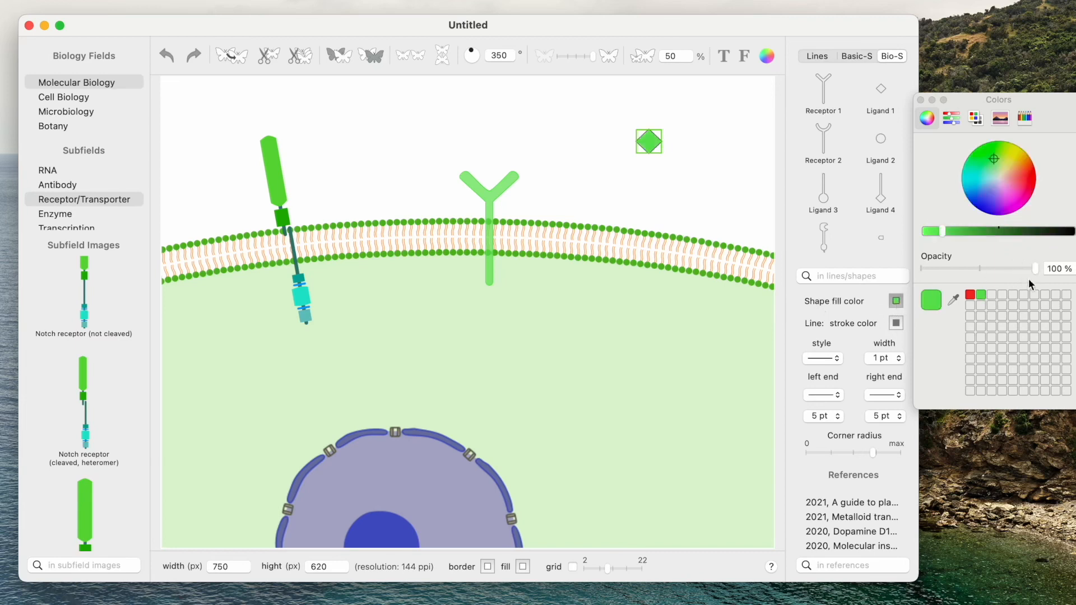
click(970, 296)
click(687, 149)
drag(649, 142, 492, 124)
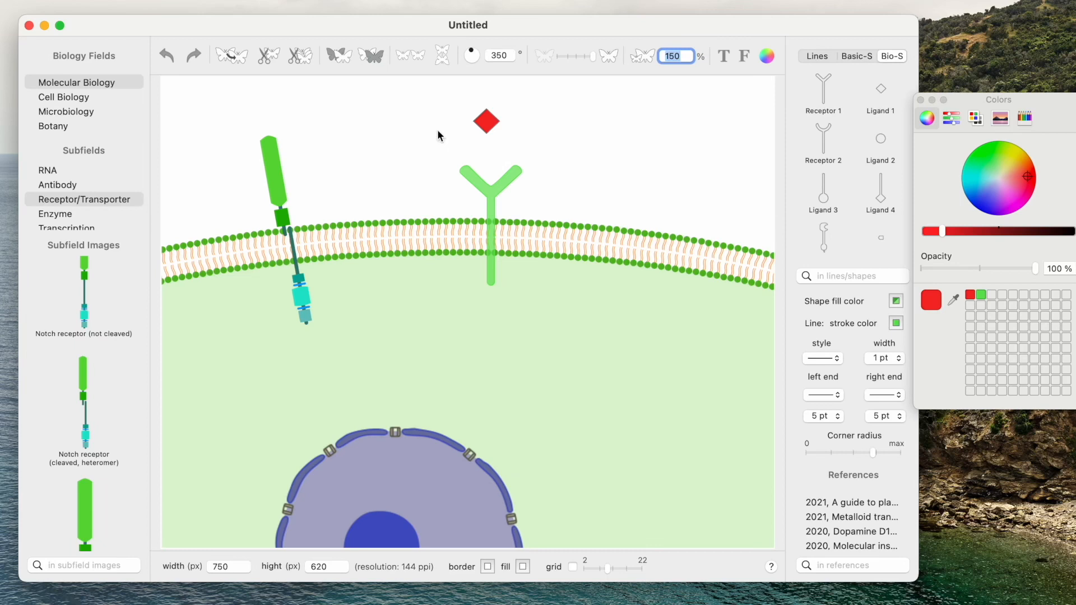
Step: Make the Notch receptor in the membrane slightly transparent
click(277, 172)
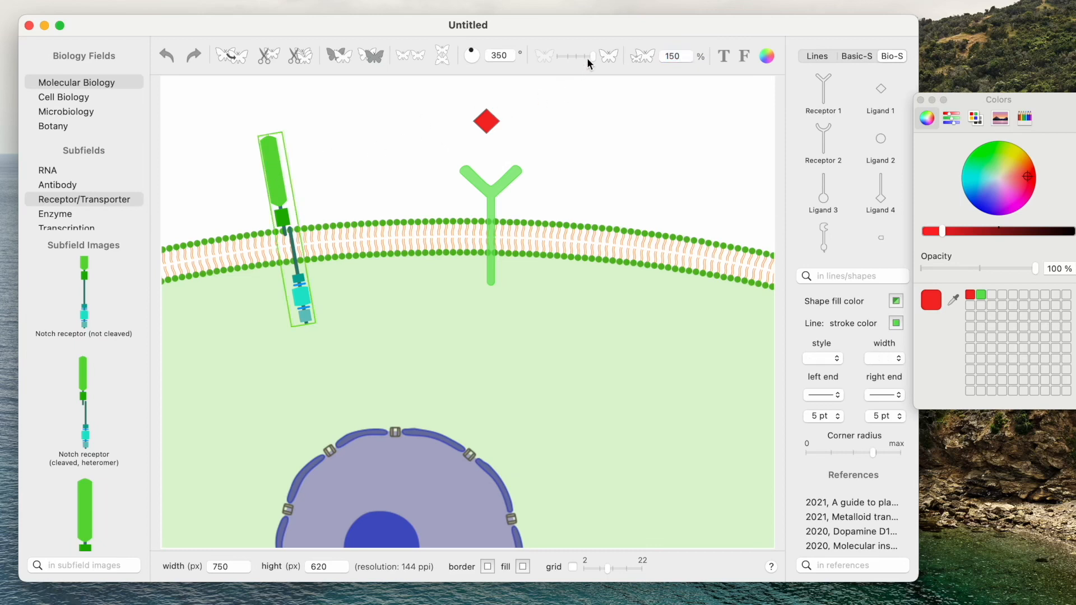
mouse_move(593, 58)
mouse_down()
mouse_move(567, 58)
mouse_move(585, 63)
mouse_up()
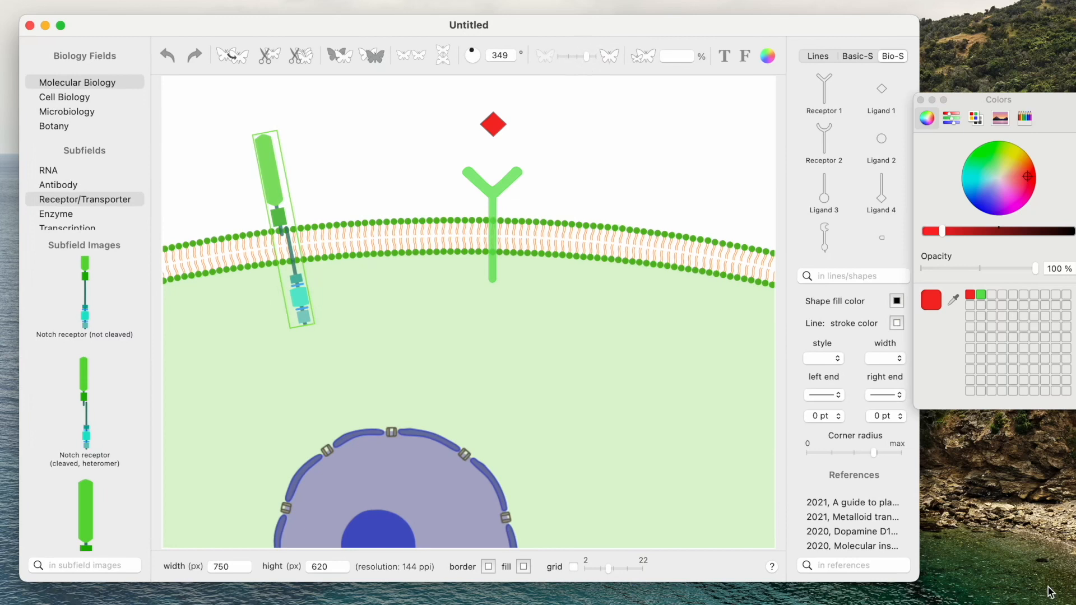
Step: Browse the basic shapes and the line types in the shape library
click(858, 56)
scroll(839, 196, down, 1)
scroll(840, 201, down, 3)
scroll(840, 200, up, 5)
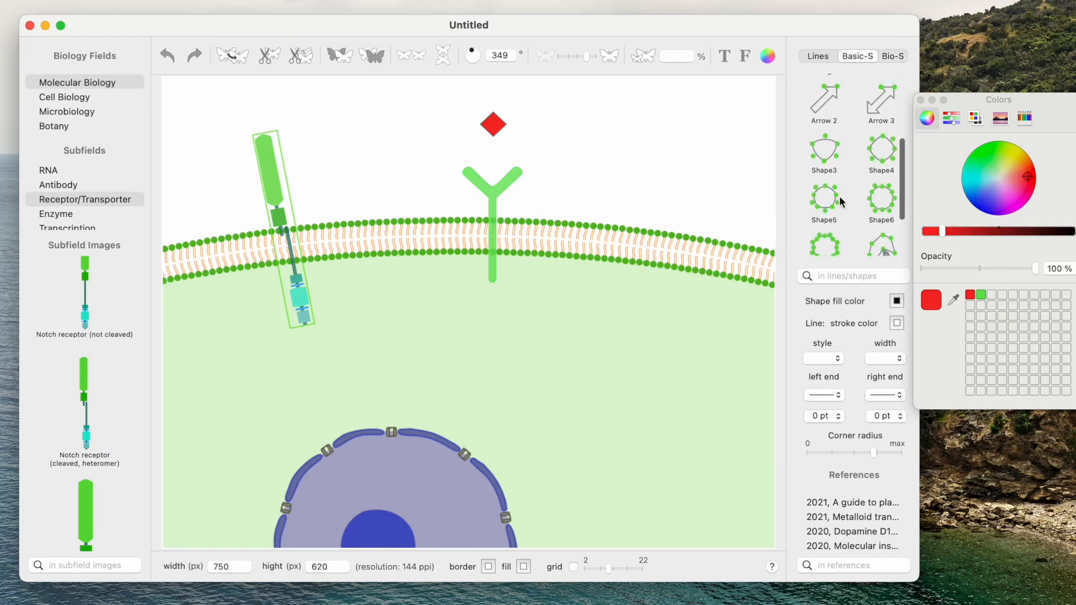
click(817, 57)
click(411, 142)
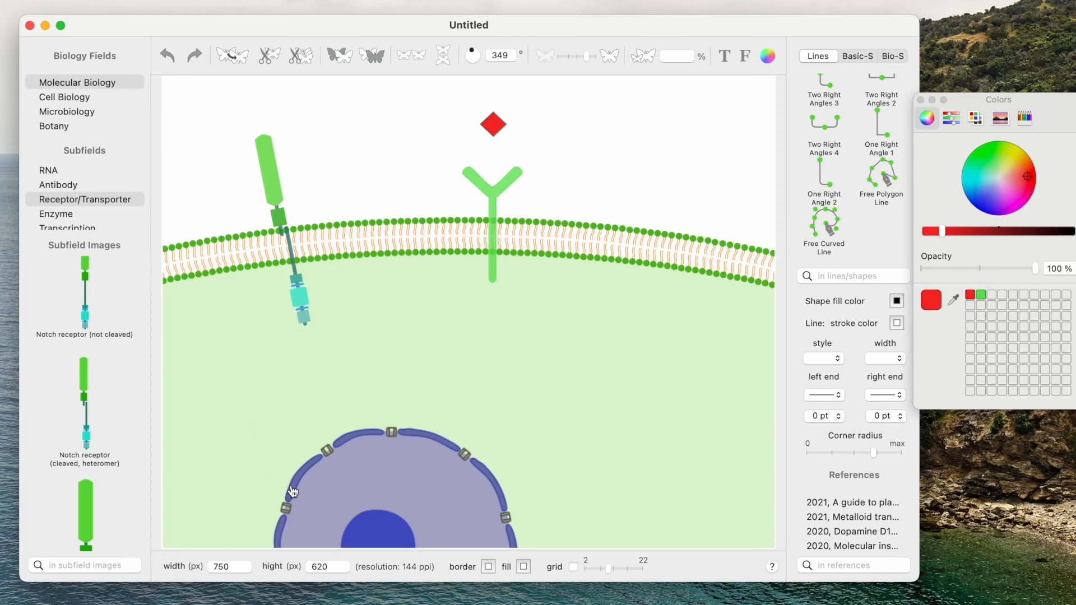
Step: Place the Notch receptor (cleaved NICD) image in the cytoplasm to the left of the nucleus
scroll(120, 418, down, 2)
scroll(120, 417, down, 5)
scroll(107, 415, down, 6)
scroll(108, 420, down, 1)
drag(89, 452, 213, 423)
click(238, 377)
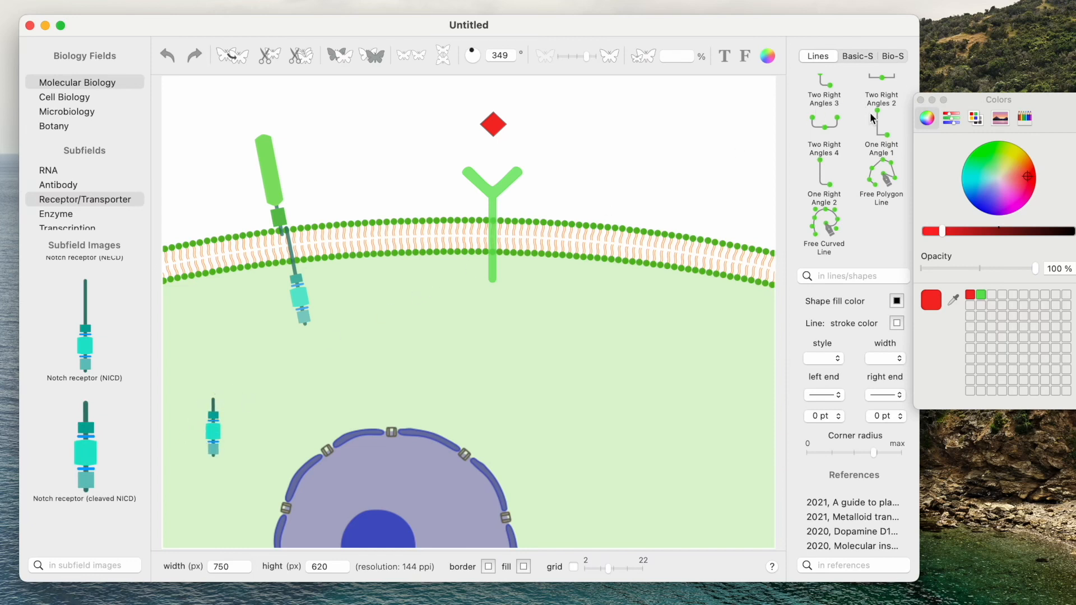
Step: Add a curved line and shape it into an arc from the Notch receptor's lower end to the cleaved NICD
scroll(870, 112, up, 5)
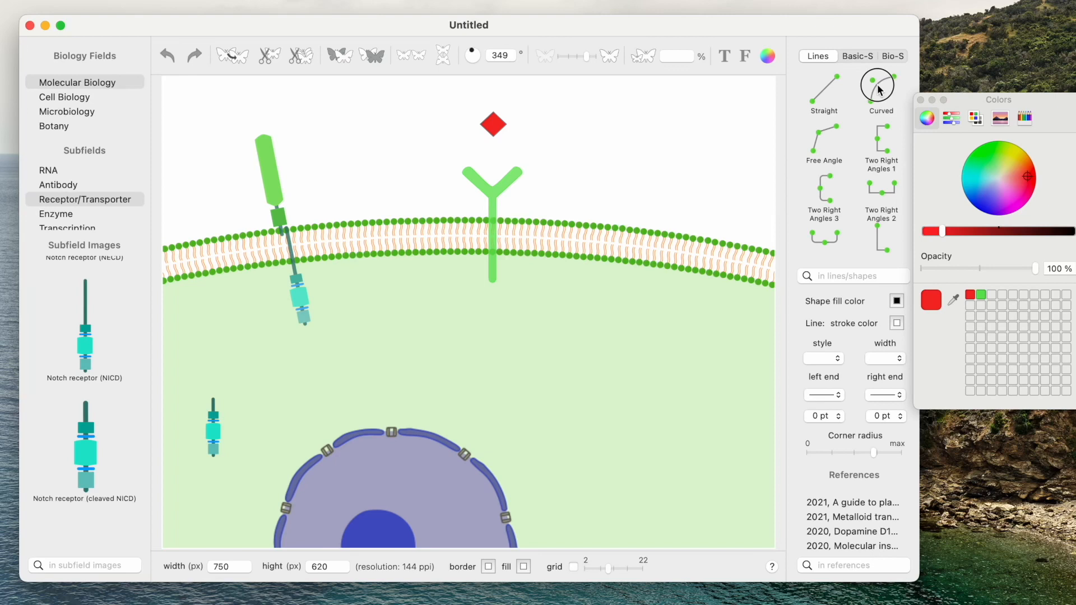
drag(878, 90, 385, 352)
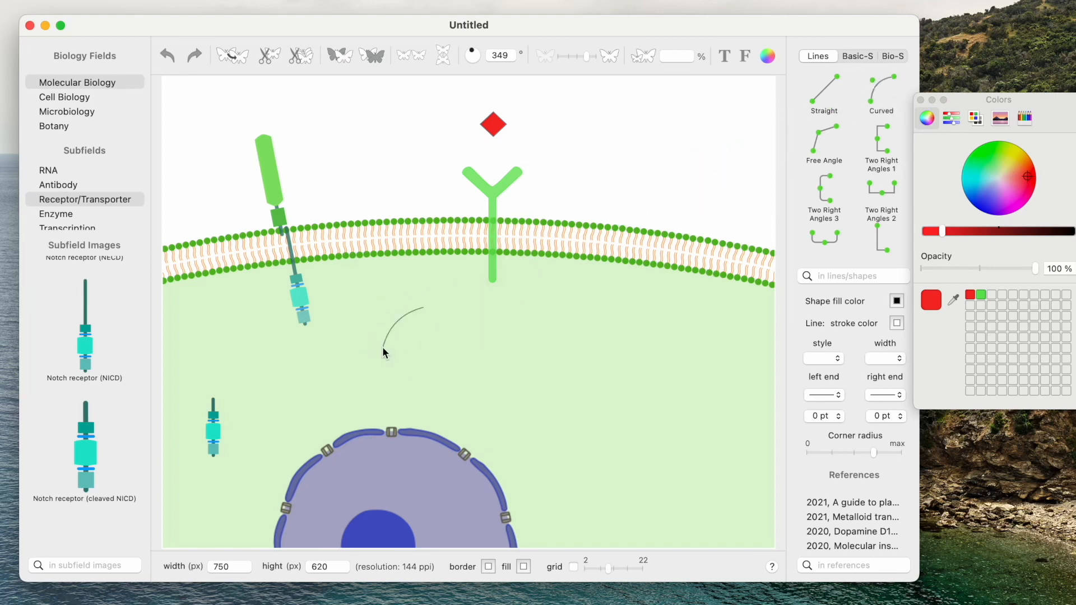
click(400, 325)
click(392, 316)
drag(391, 316, 425, 341)
click(420, 328)
drag(420, 328, 275, 401)
click(278, 387)
drag(280, 383, 301, 356)
drag(283, 412, 314, 401)
click(298, 391)
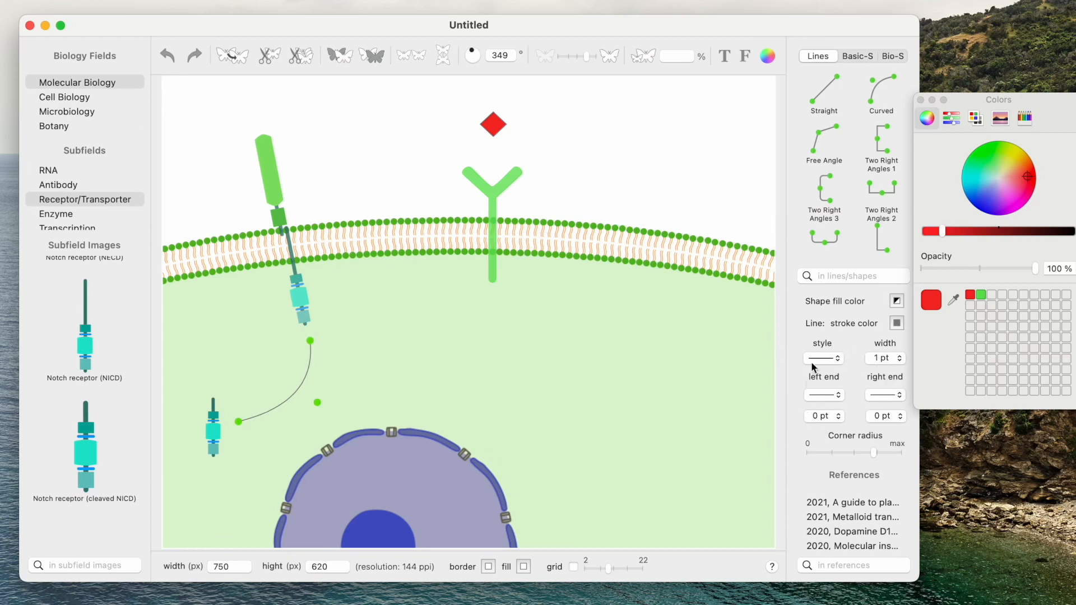
Step: Put a filled arrowhead on the curved line's left end and set its line style to dotted S 2
click(844, 392)
click(848, 460)
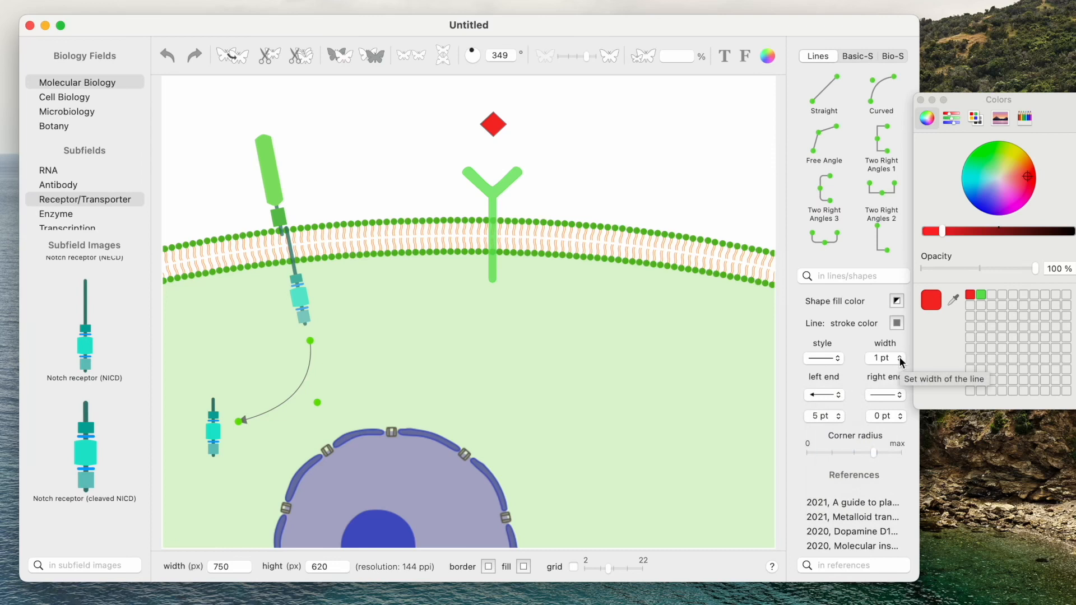
click(840, 360)
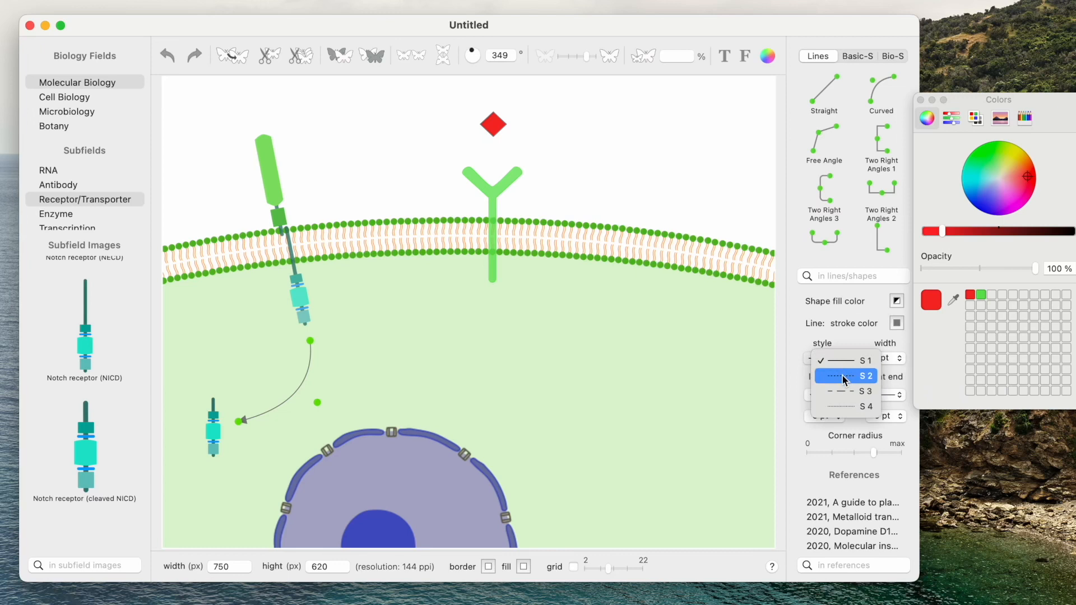
click(842, 378)
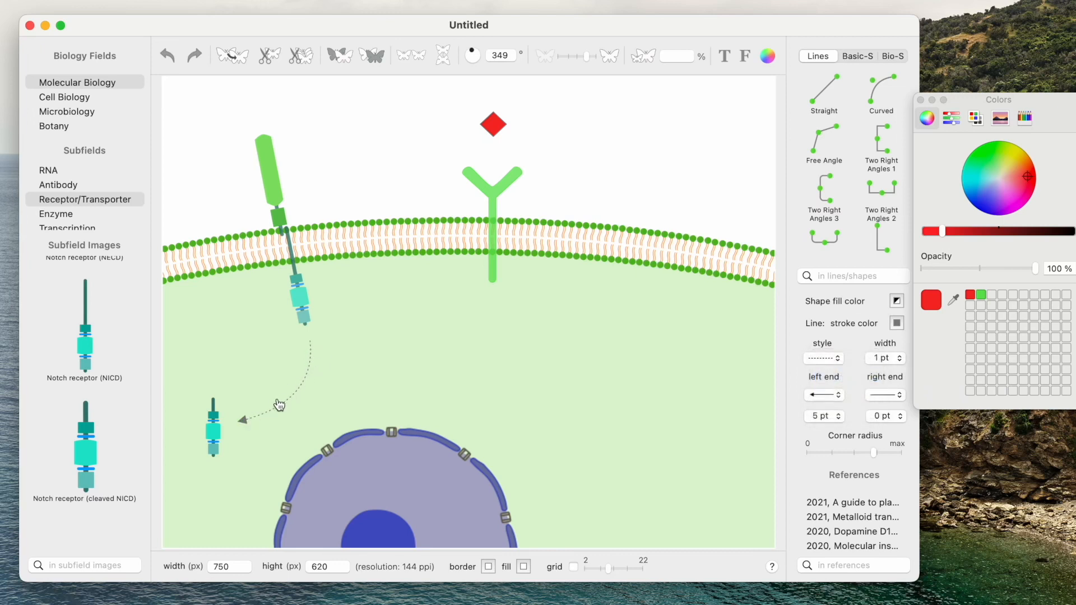
Step: Add a second curved line and shape it to run from below the cleaved NICD to the nucleus's left edge
drag(879, 85, 197, 496)
click(210, 472)
drag(240, 458, 197, 504)
click(239, 487)
click(238, 491)
drag(251, 484, 213, 470)
click(226, 511)
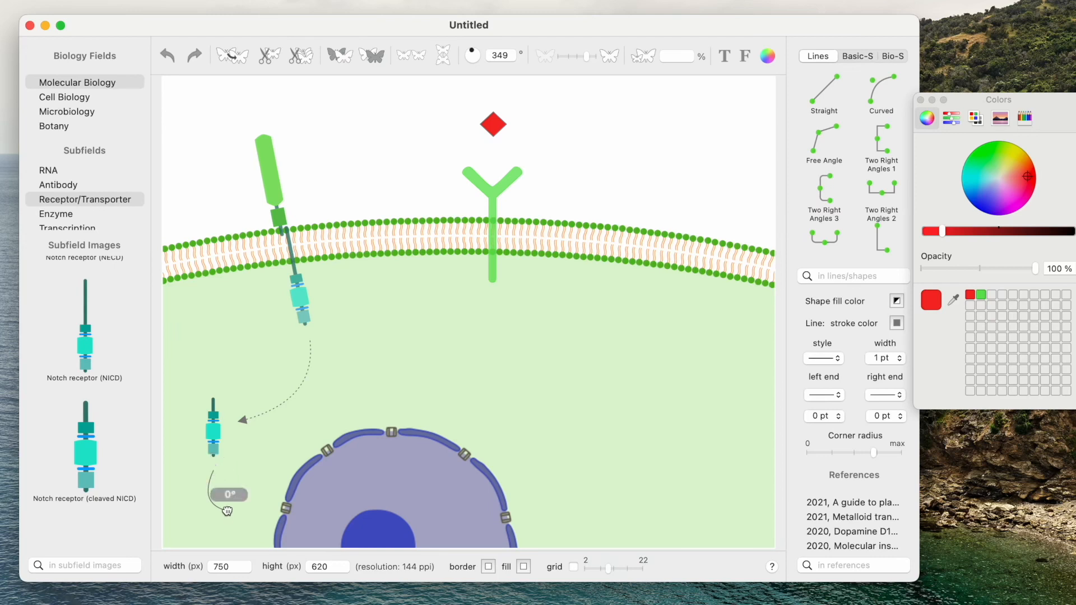
drag(230, 511, 269, 510)
click(231, 505)
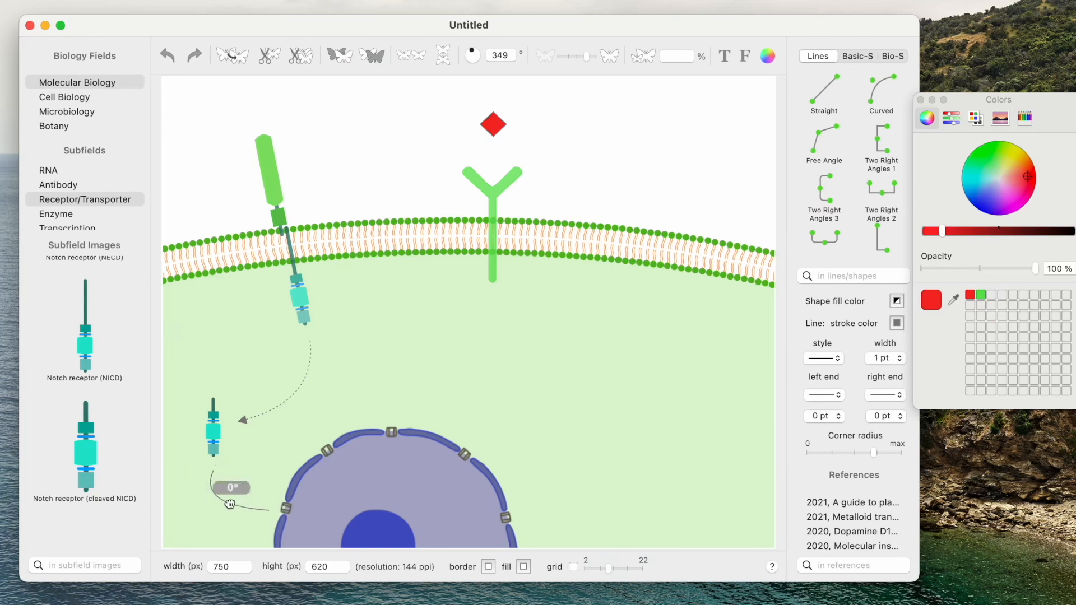
drag(200, 505, 213, 505)
click(240, 500)
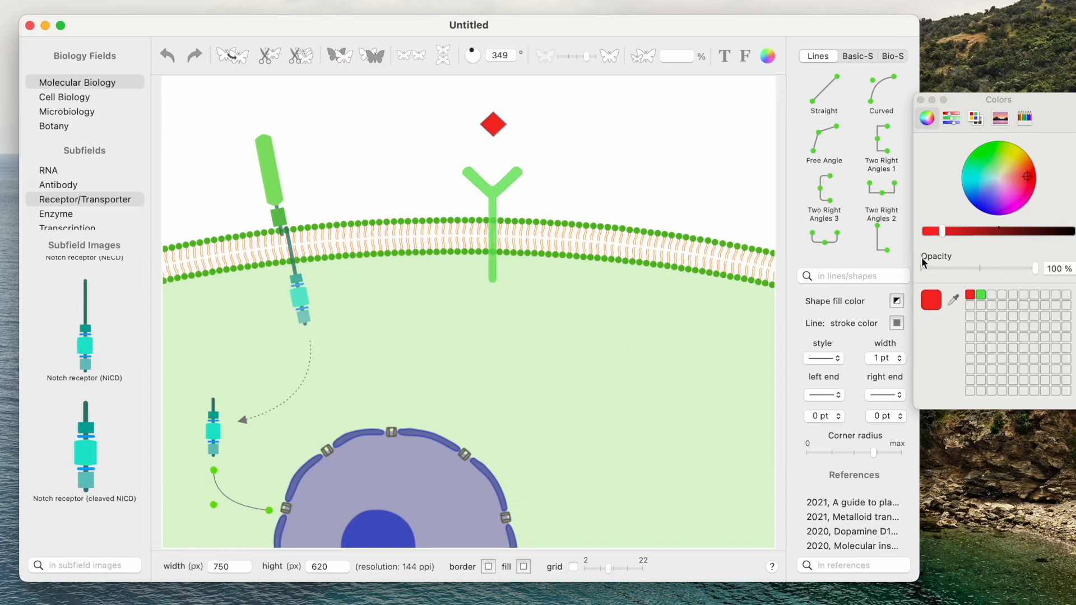
Step: Set the second curved line to dotted style S 2 with an A 2 arrowhead on its right end
click(839, 360)
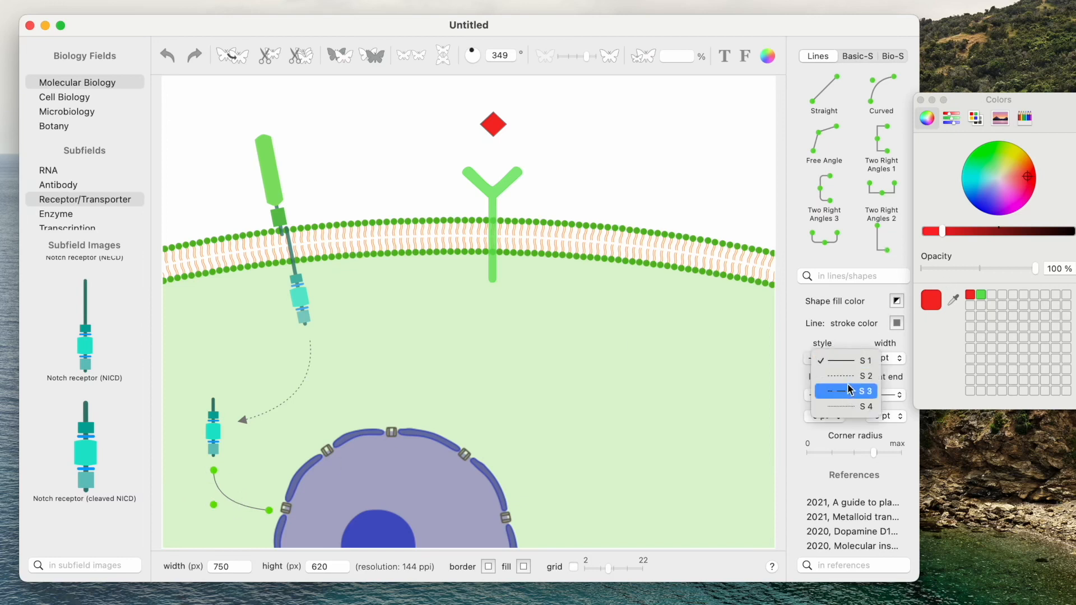
click(847, 376)
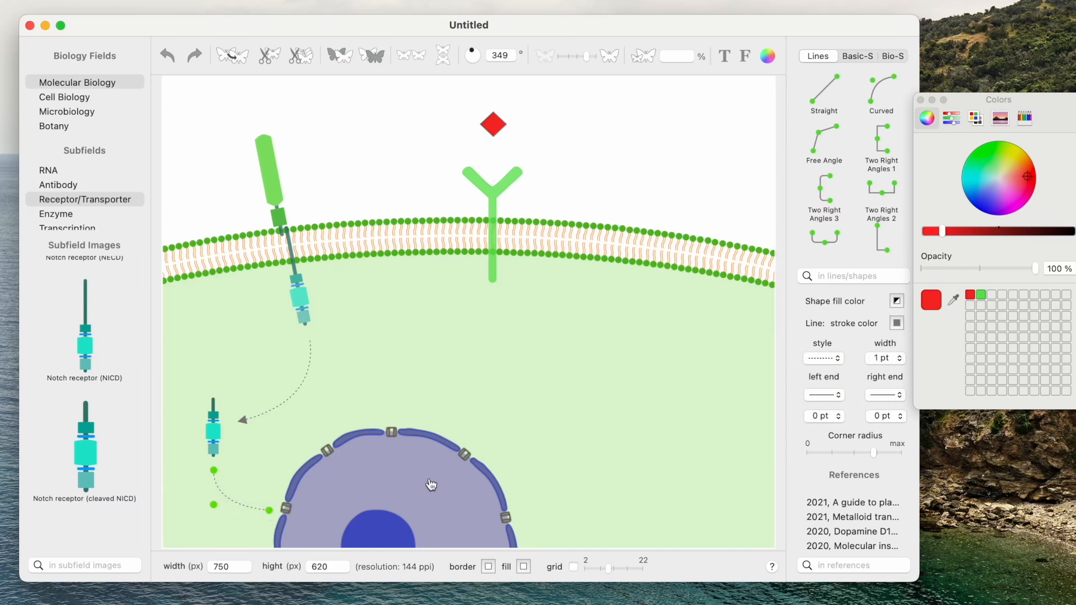
click(901, 399)
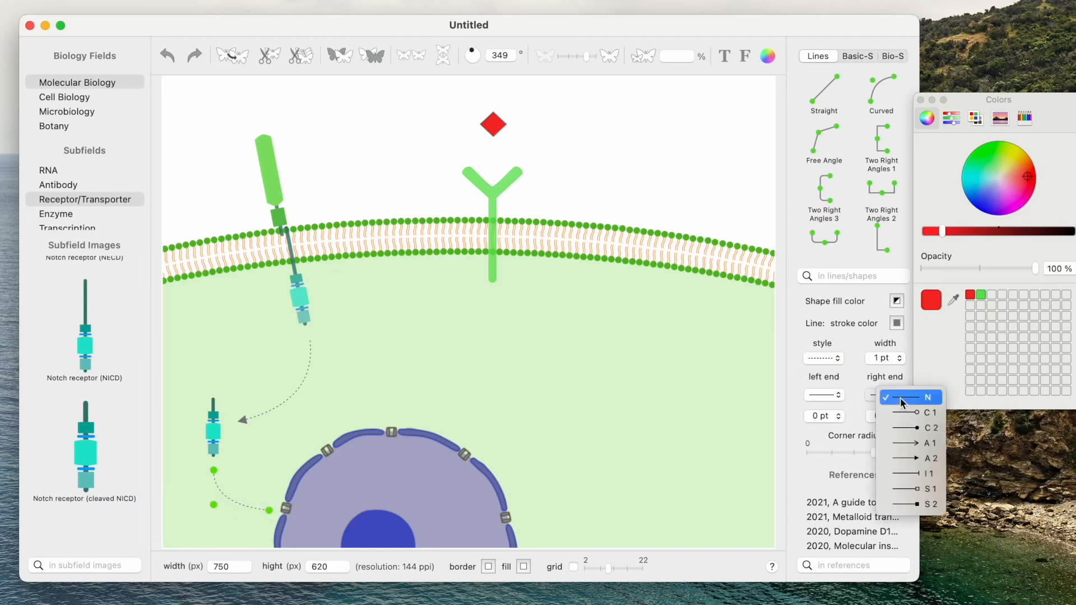
click(914, 459)
click(519, 401)
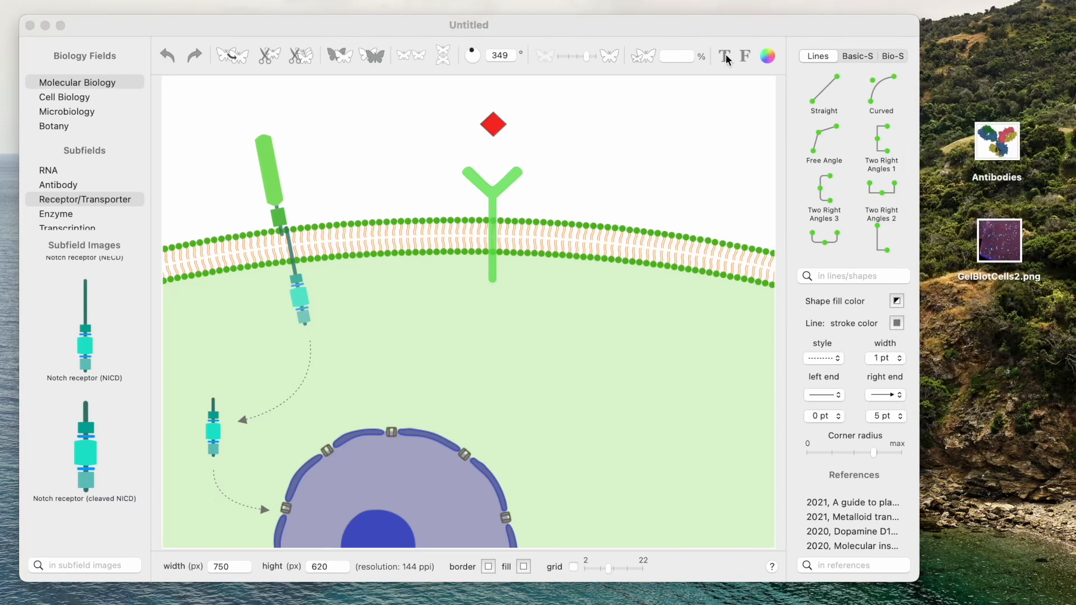
Step: Add a text label above the membrane beside the Notch receptor reading "Notch receptor" on two lines
click(726, 55)
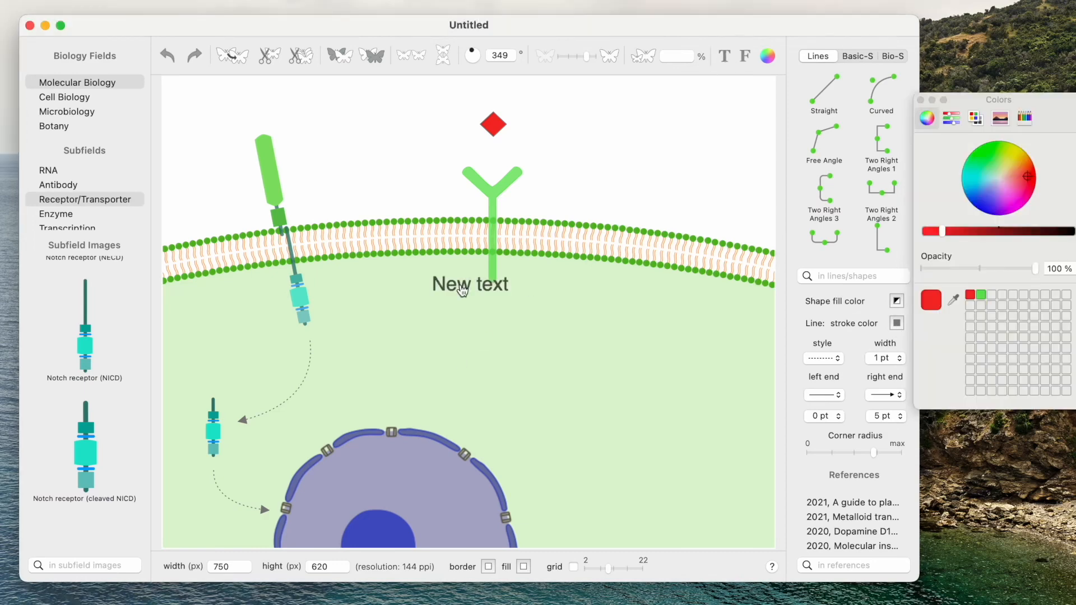
drag(463, 291, 330, 121)
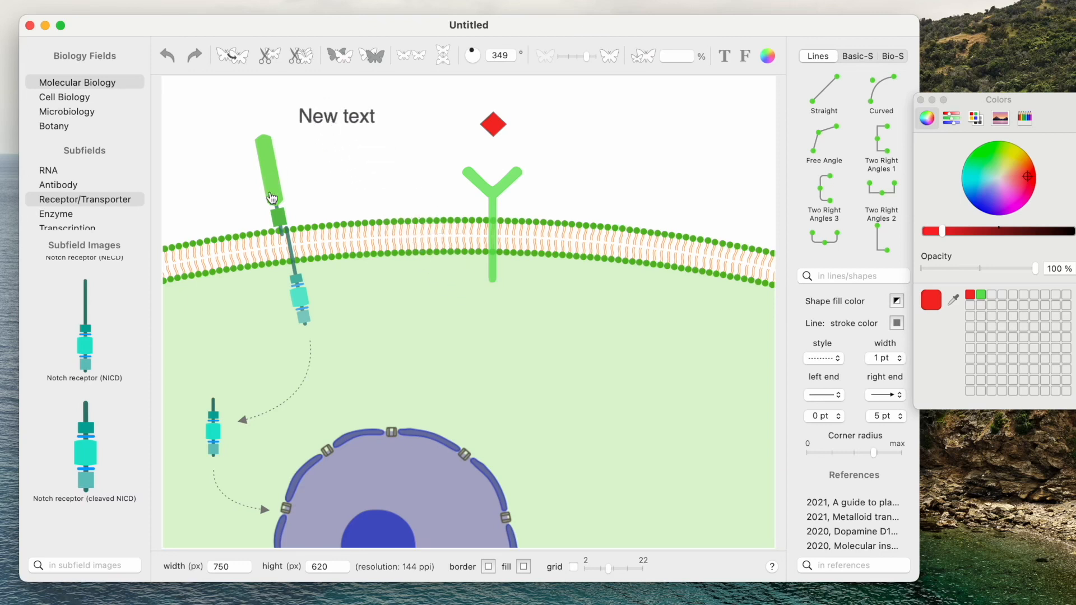
click(335, 116)
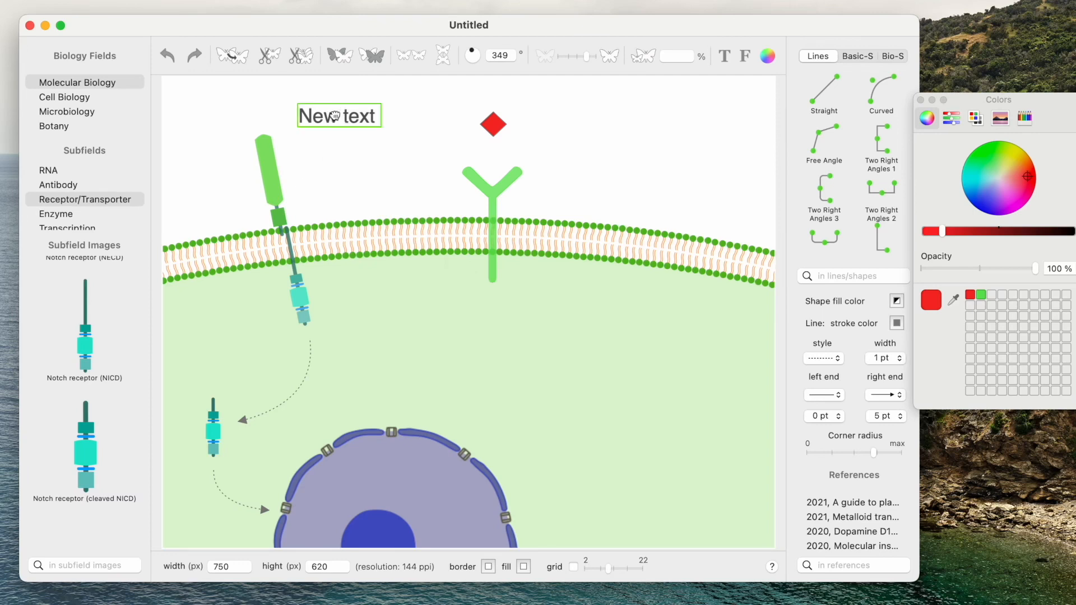
triple_click(334, 116)
text(Notch)
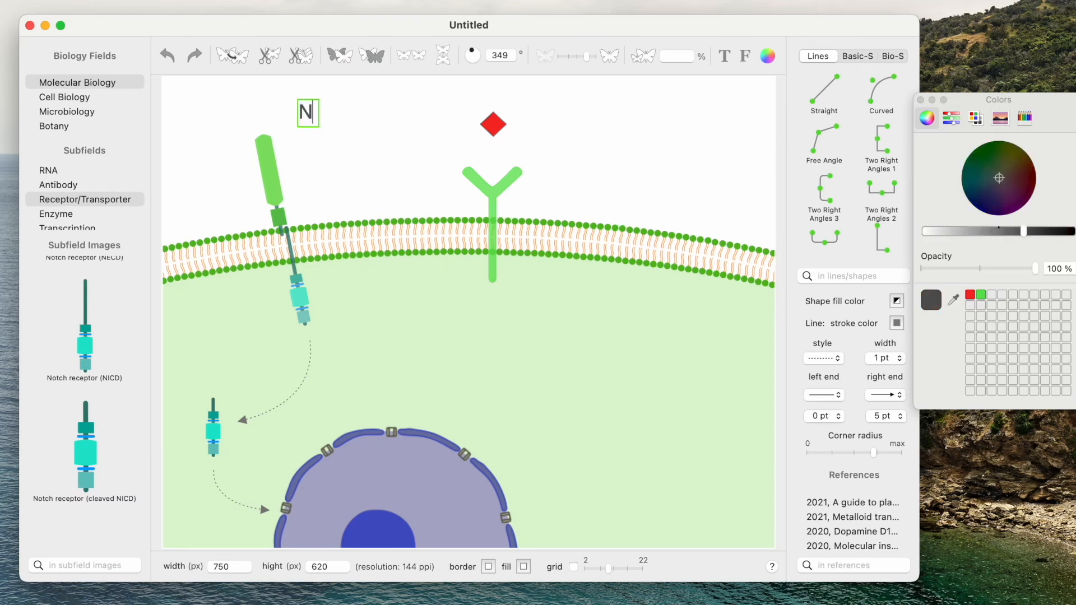
key(Return)
text(receptor)
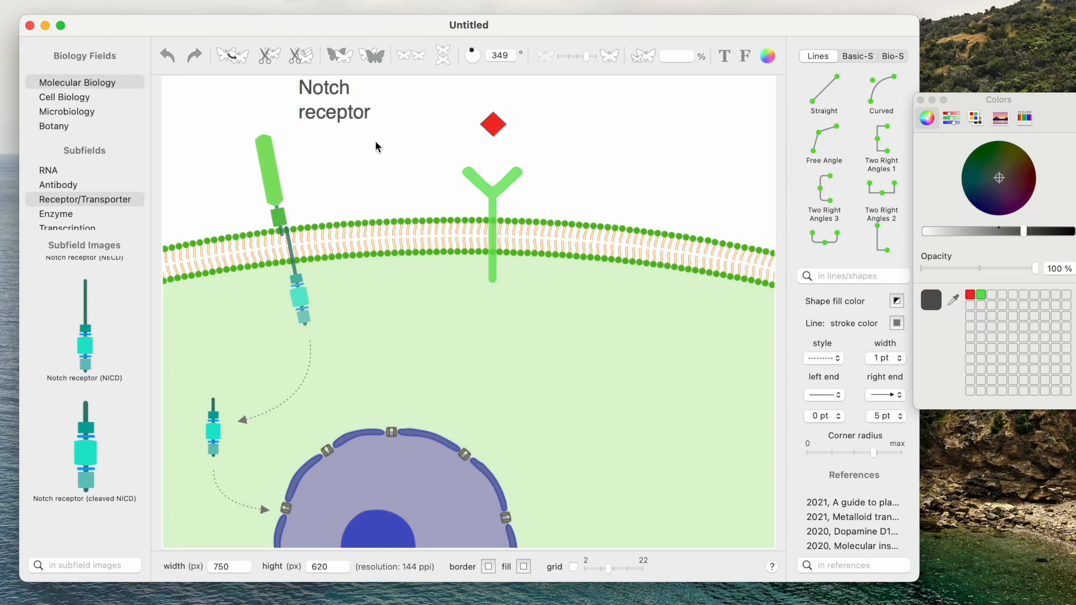
Step: Move the "Notch receptor" label down beside the Notch receptor and set its font size to 18
click(328, 143)
drag(329, 140, 330, 130)
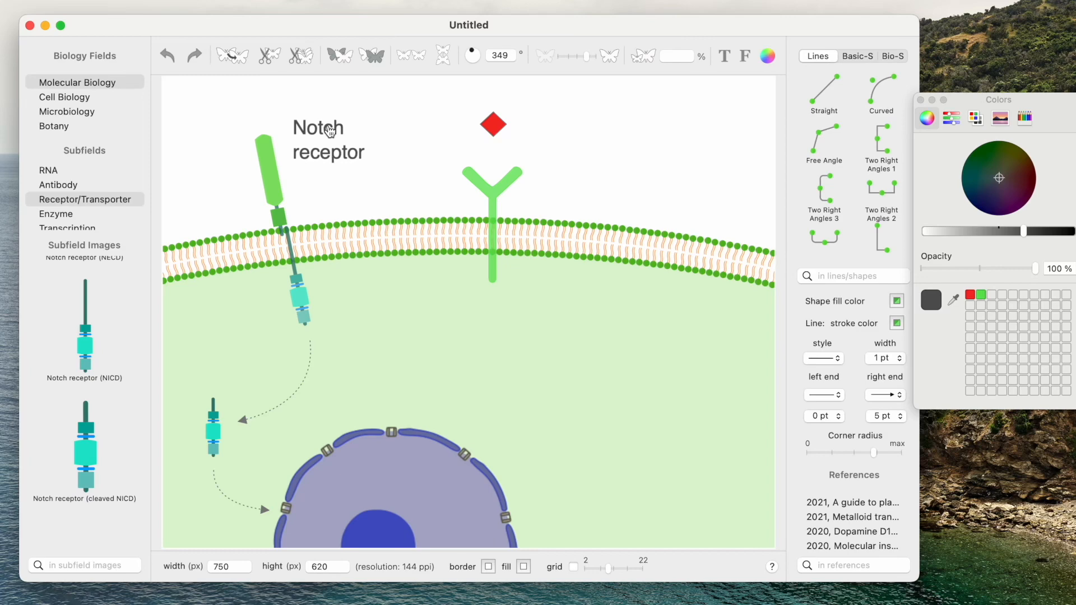
click(746, 56)
click(330, 130)
double_click(330, 130)
drag(366, 159, 301, 129)
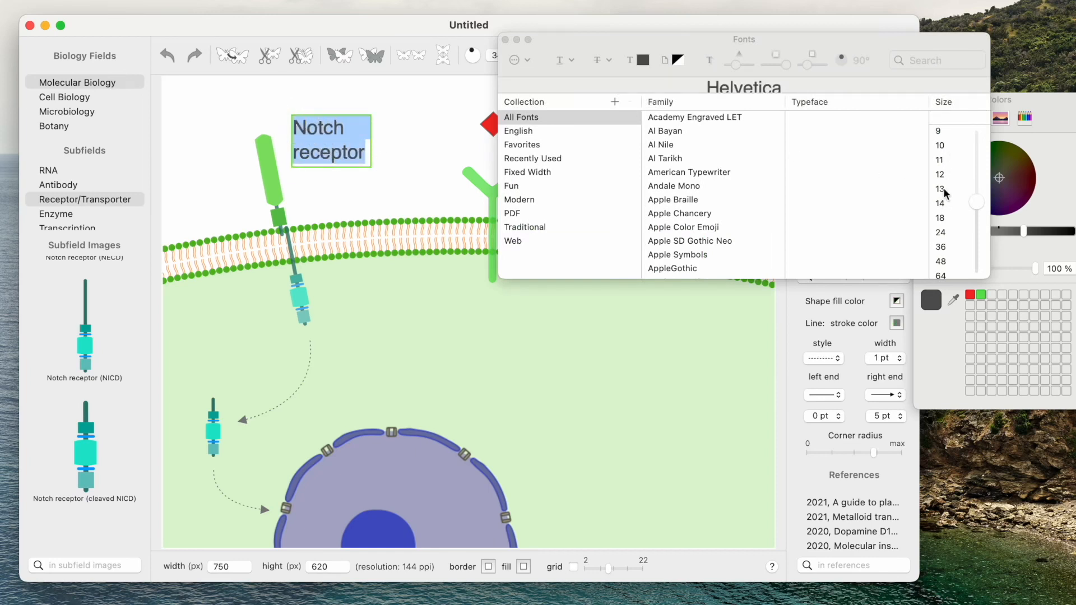
click(943, 218)
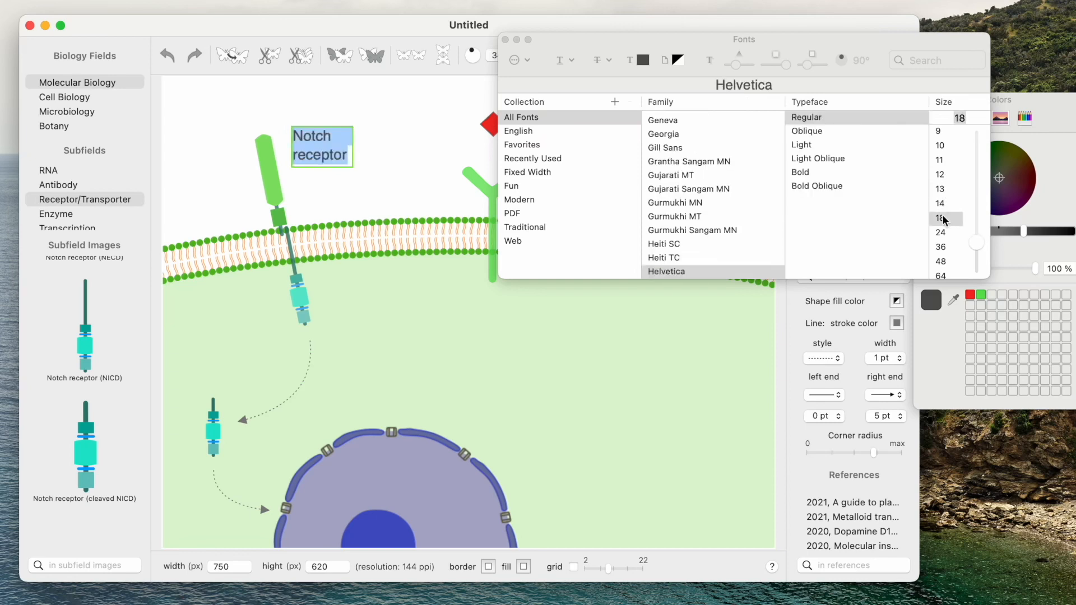
click(415, 112)
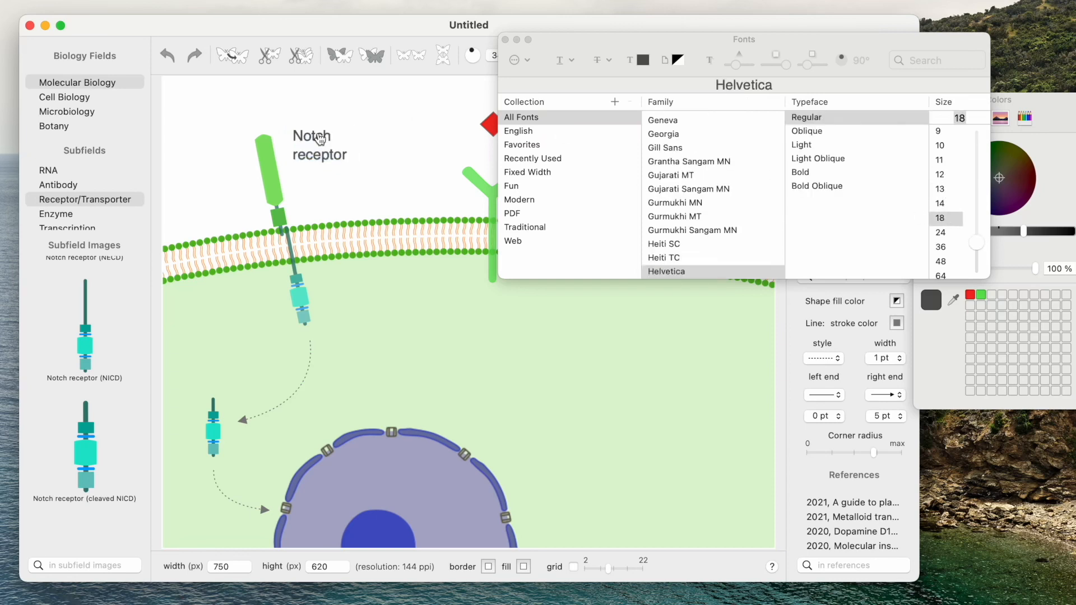
Step: Rotate the "Notch receptor" label to 349° to match the receptor's tilt, and move the Fonts window clear of the drawing
click(318, 130)
drag(327, 136, 328, 134)
drag(621, 39, 780, 311)
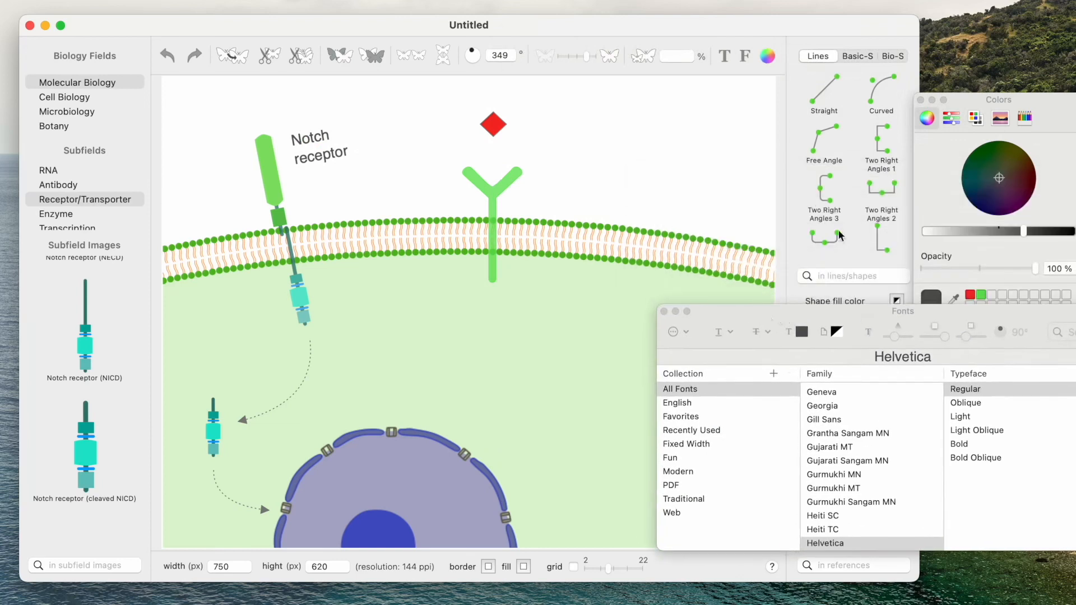
Step: Add a Note callout above the membrane, widen it into a rectangle and point its tail toward the ligand and Y-shaped receptor
click(858, 56)
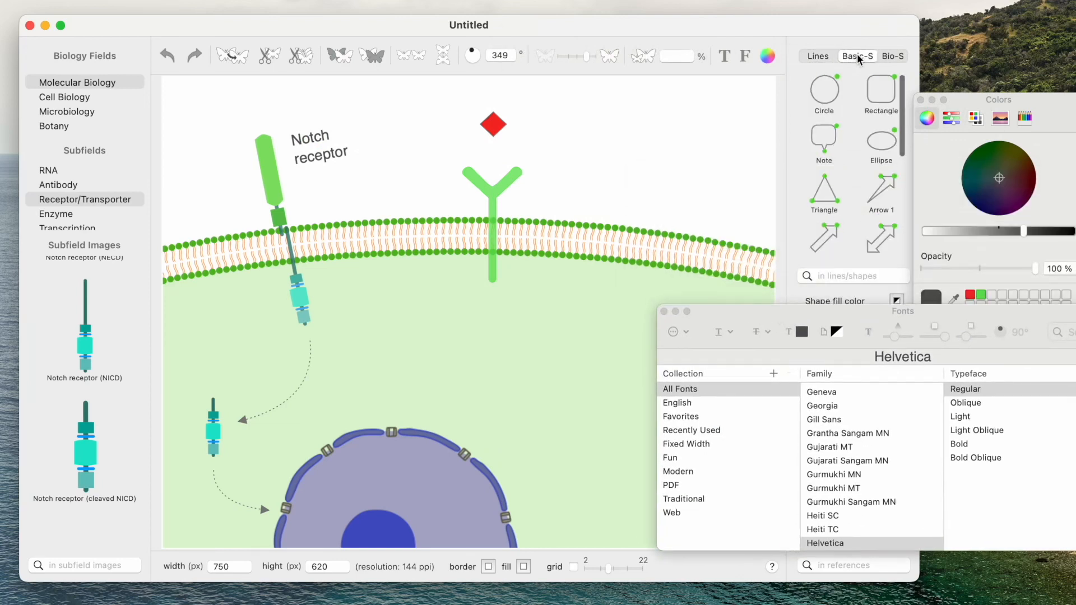
click(833, 139)
drag(833, 139, 615, 167)
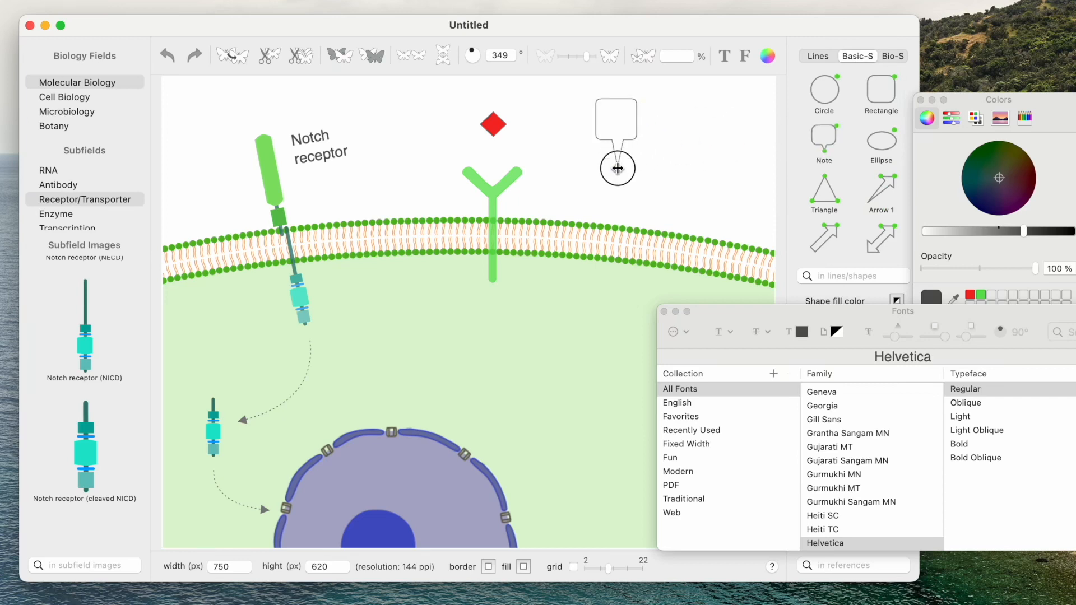
drag(637, 98, 697, 75)
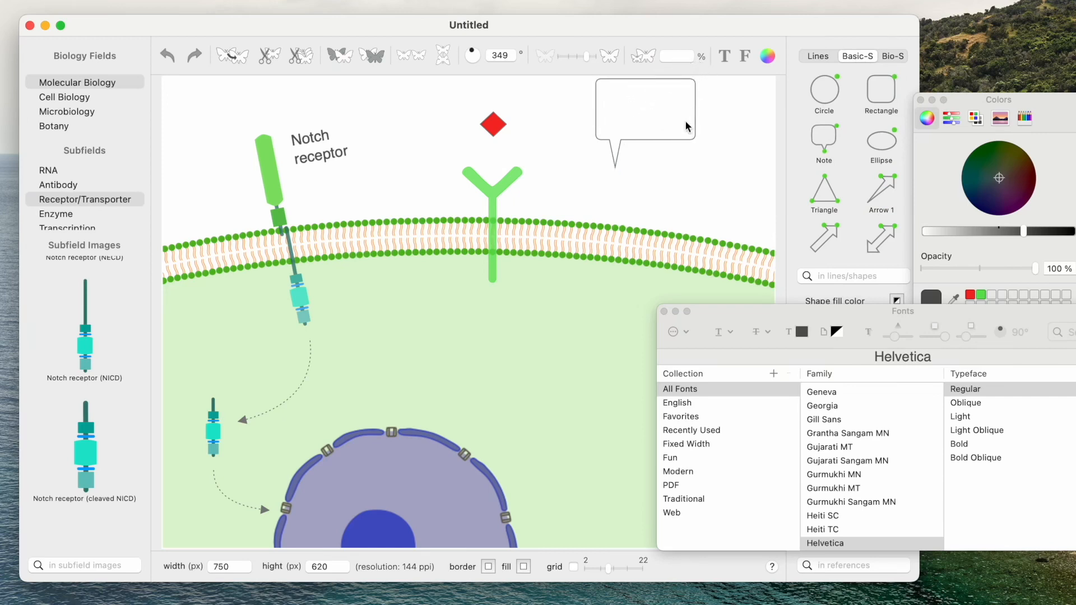
drag(676, 138, 649, 169)
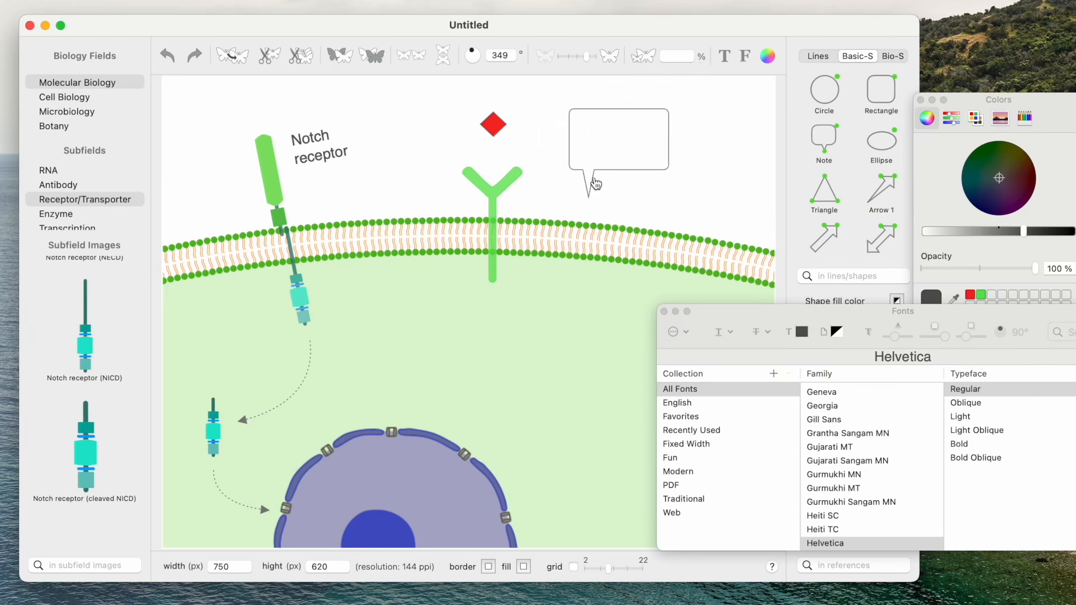
drag(590, 198, 545, 140)
drag(620, 109, 601, 109)
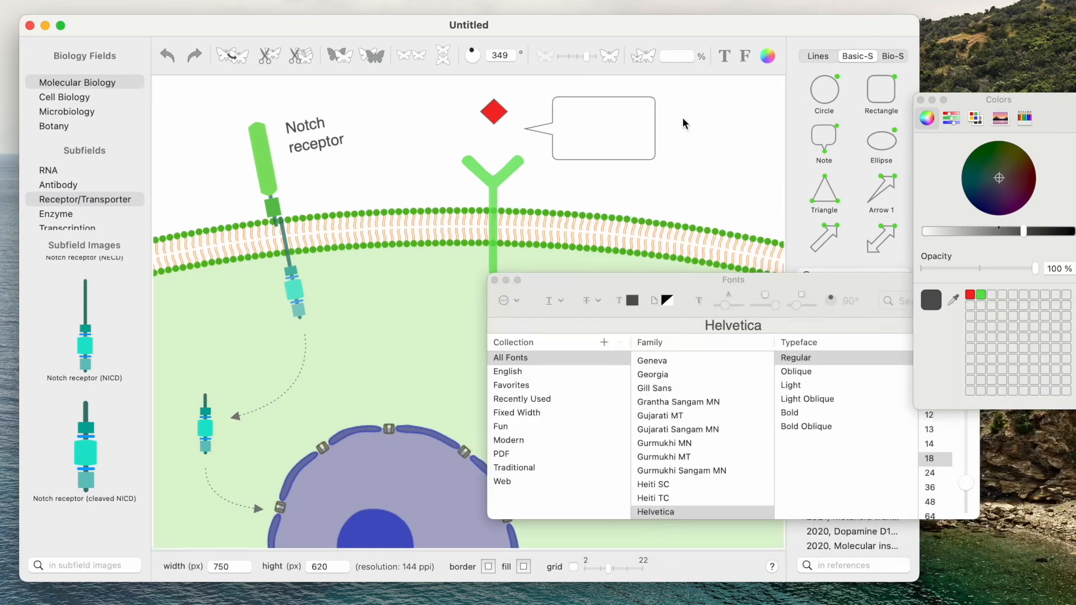
Step: Add a new text label beside the callout reading "Generic receptor"
click(724, 57)
drag(464, 276, 694, 151)
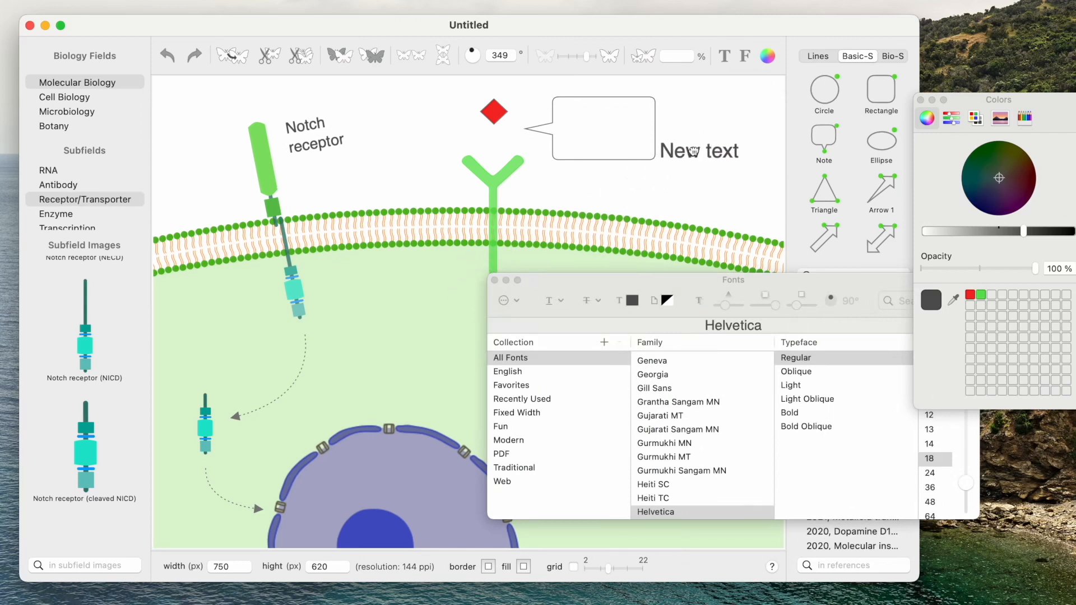
double_click(694, 151)
text(Ge)
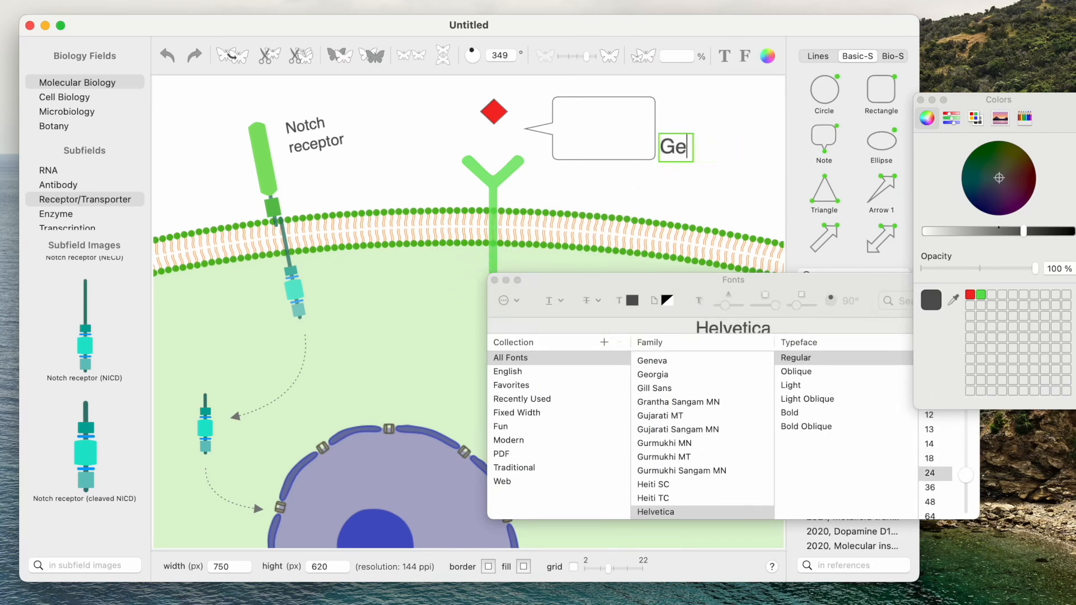
text(neric receptor)
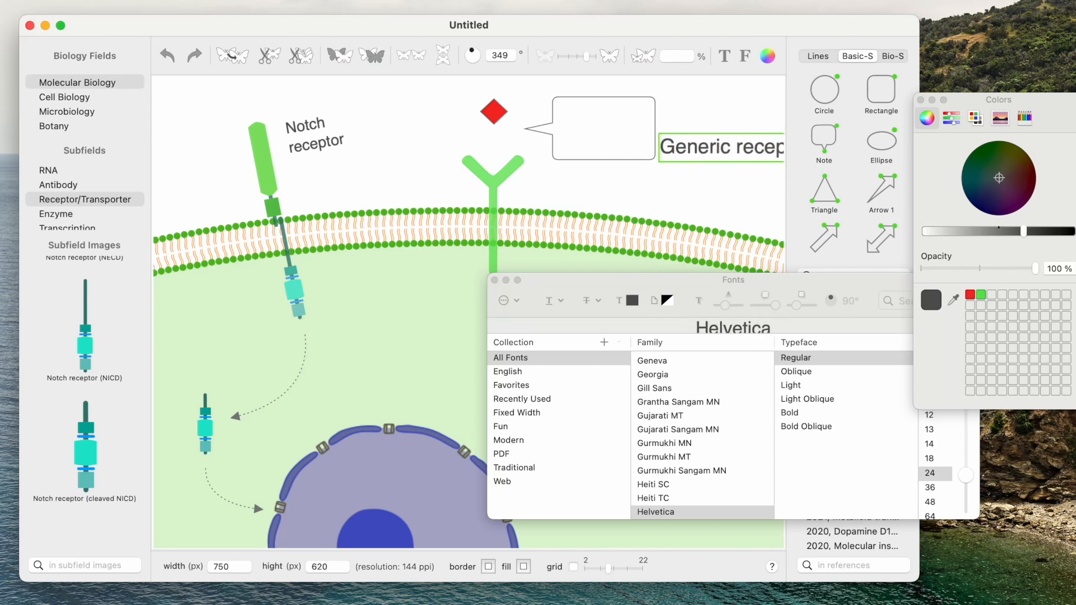
Step: Set the "Generic receptor" label to font size 18 on two lines and place it centred inside the callout
triple_click(705, 149)
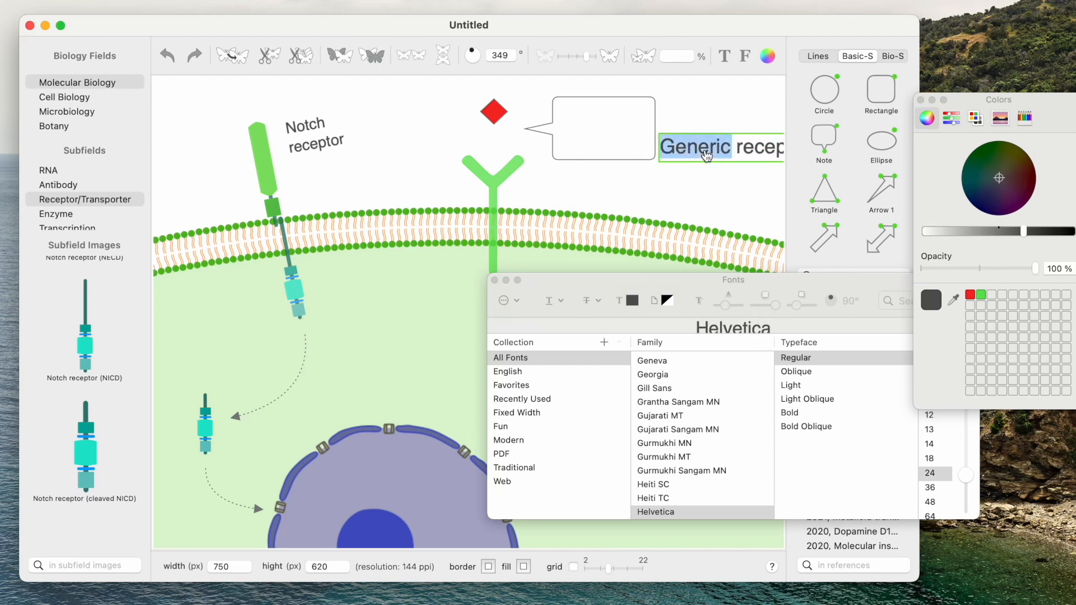
click(862, 290)
click(935, 458)
click(722, 150)
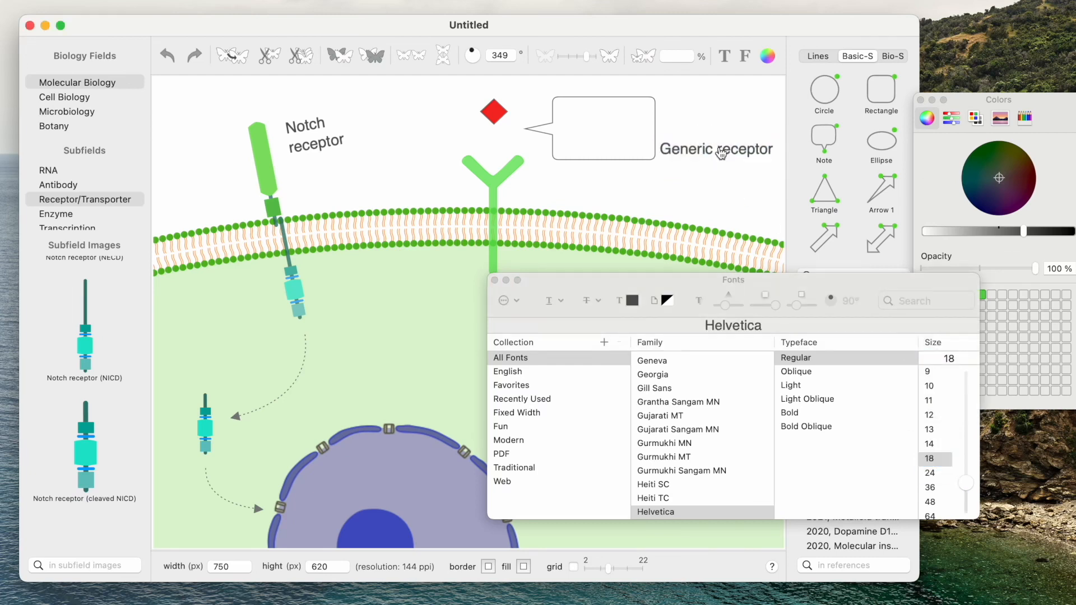
key(Return)
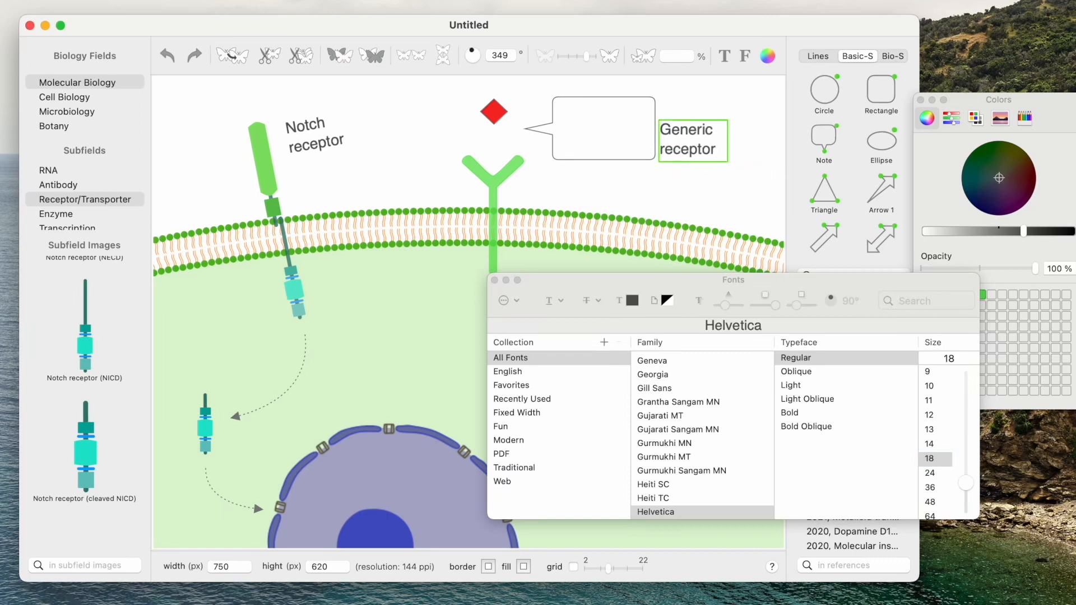
drag(738, 133, 613, 121)
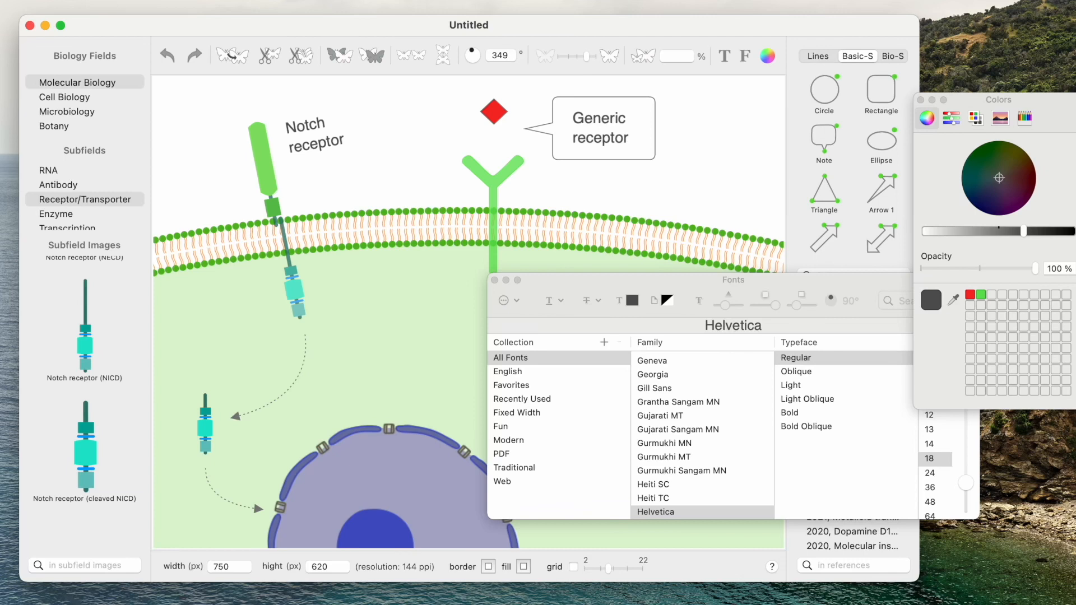
Step: Save the illustration to the Desktop as "Test" in BioIllustrator Document format, closing the Fonts and Colors windows
click(118, 0)
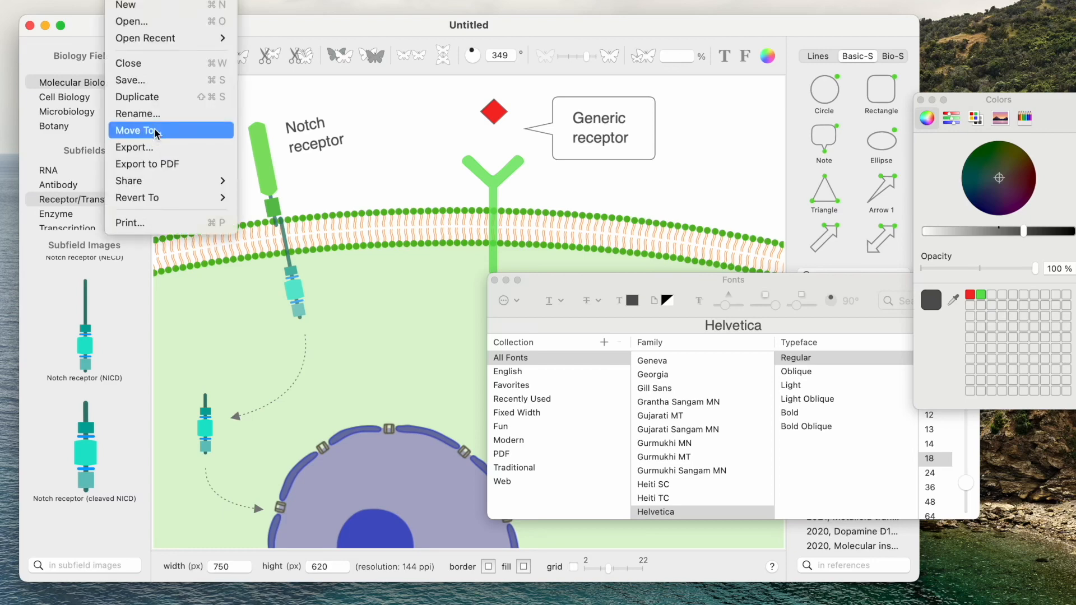
click(140, 81)
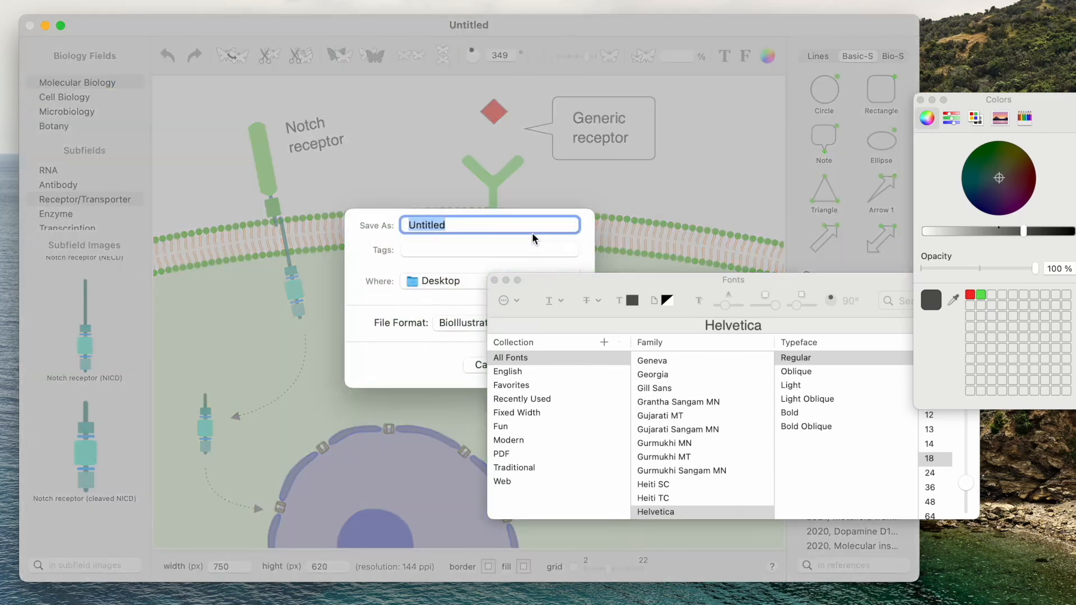
click(495, 279)
click(921, 101)
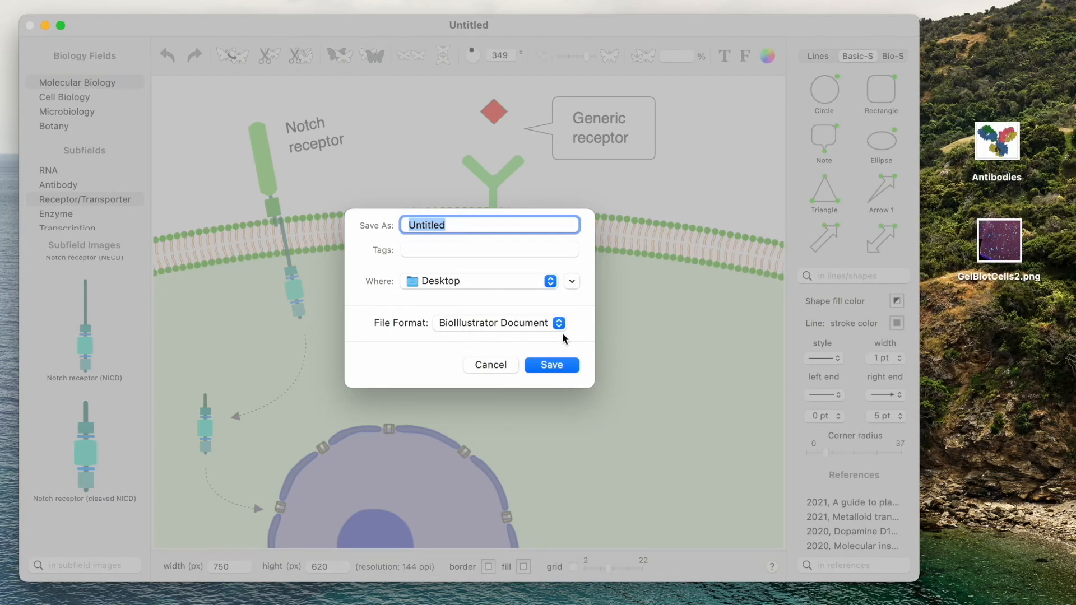
click(525, 325)
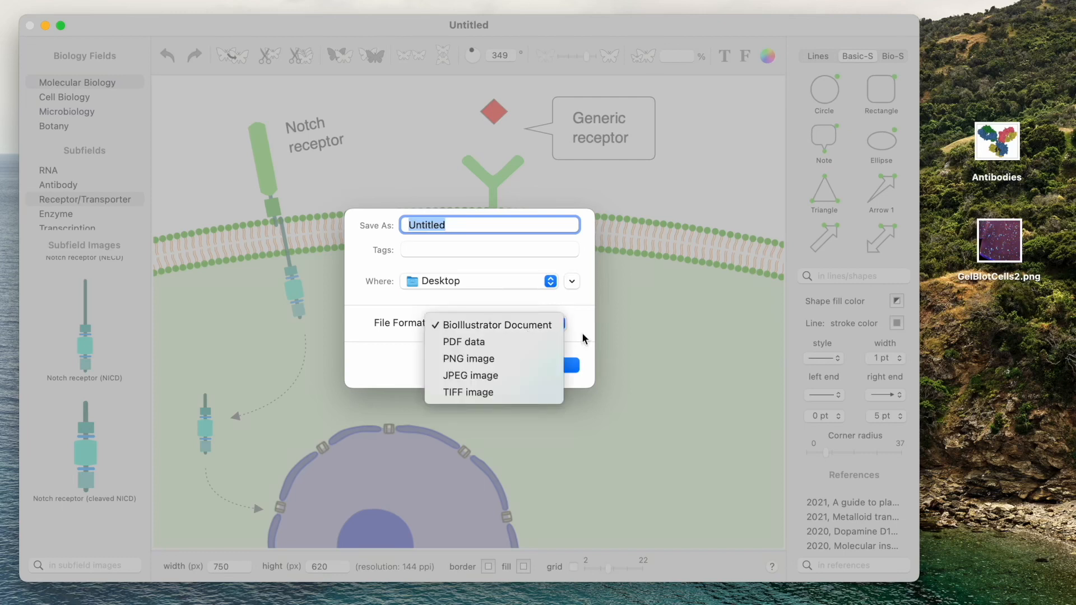
click(583, 339)
text(Test)
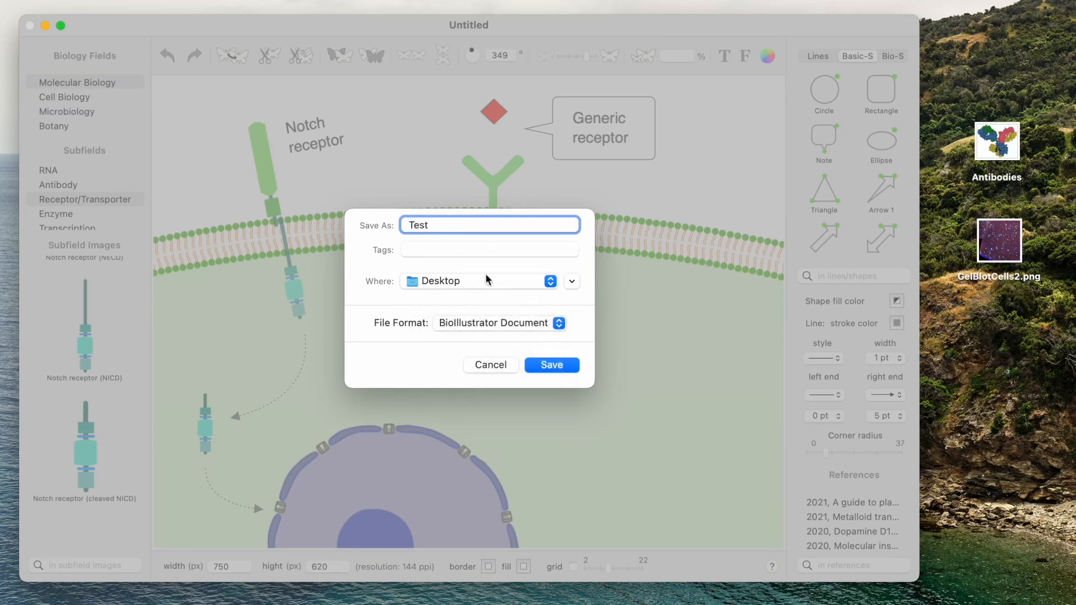
click(552, 366)
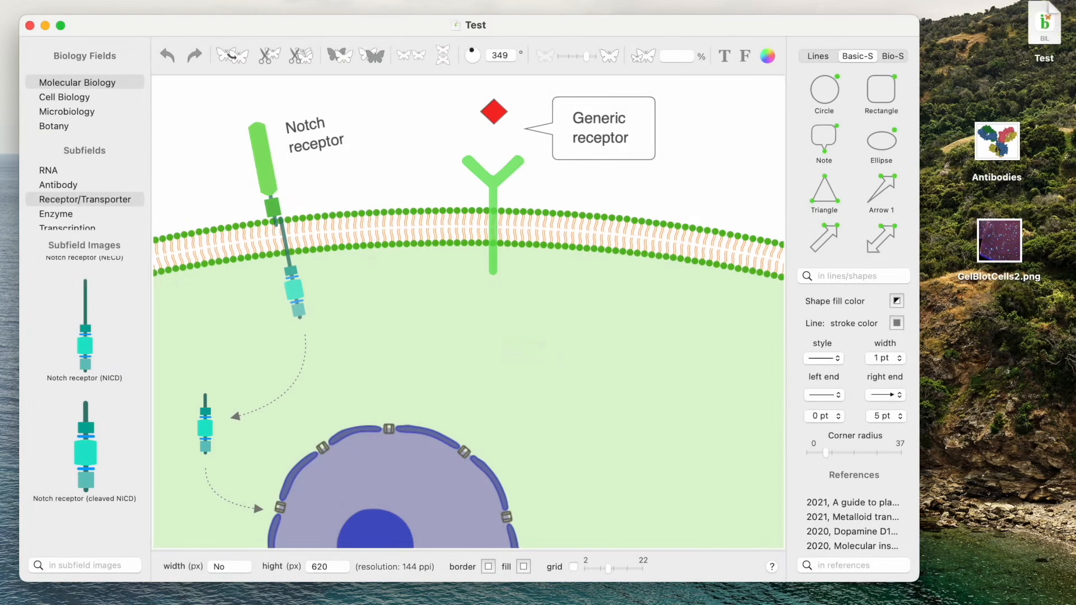
Step: Close the saved Test document
click(124, 1)
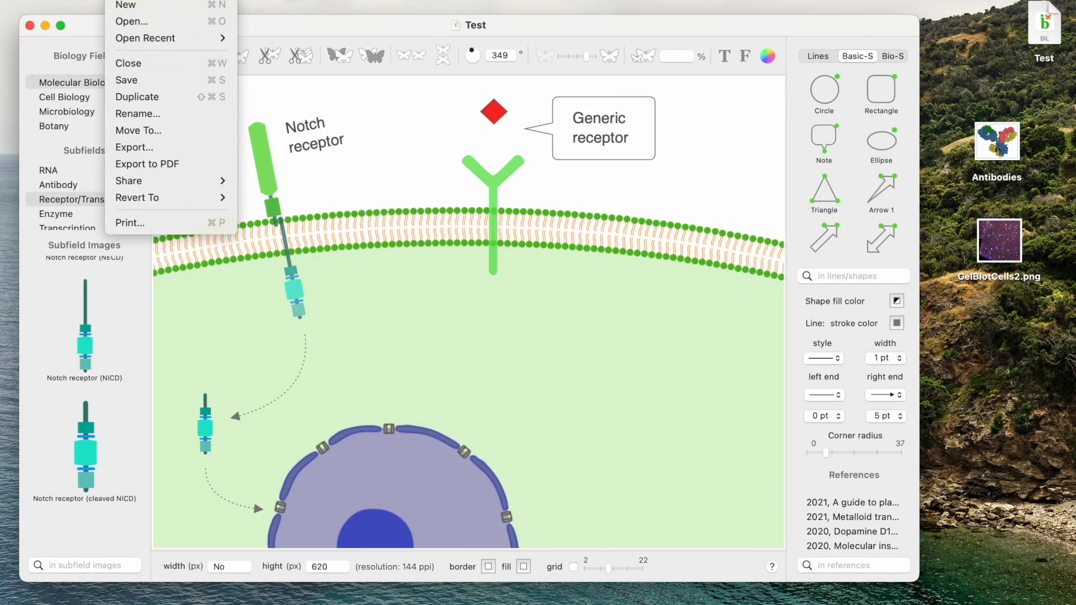
click(137, 65)
click(503, 247)
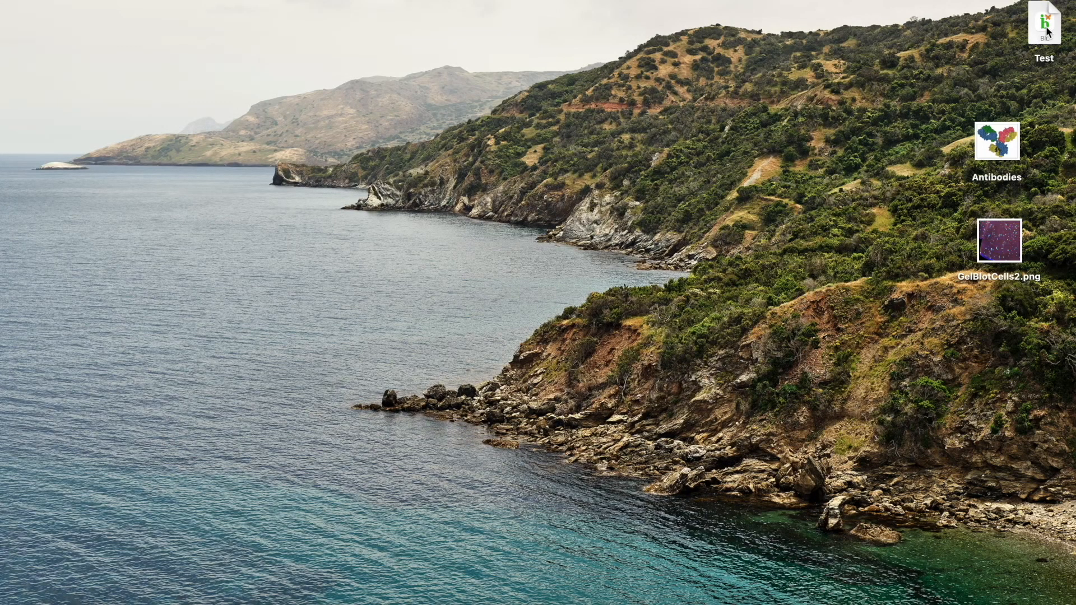
Step: Align the Test file above the Antibodies file on the desktop and reopen it, repositioning its window
drag(1048, 25, 998, 59)
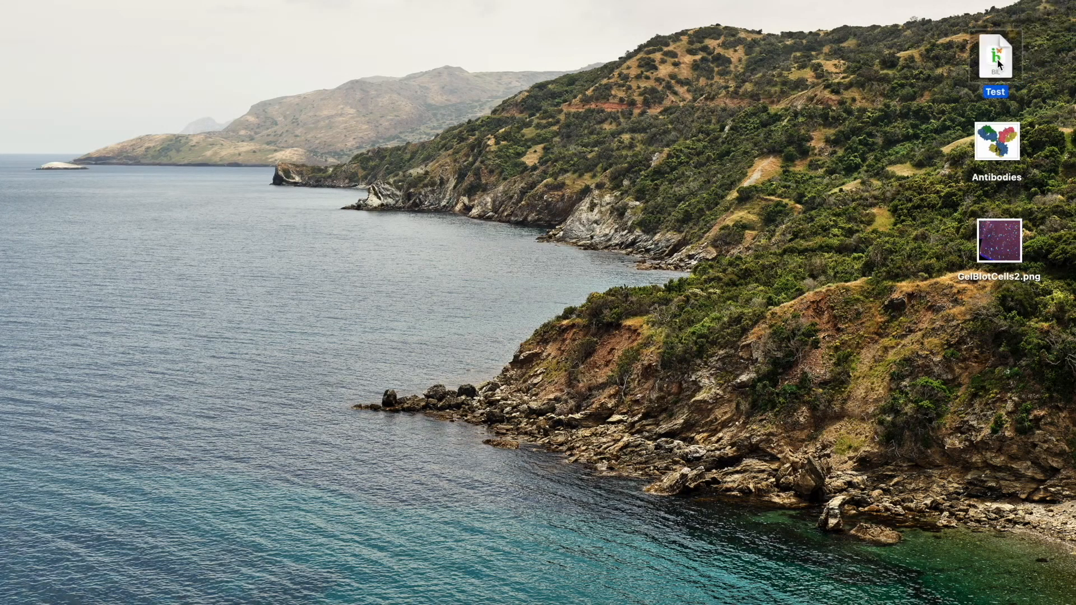
double_click(998, 58)
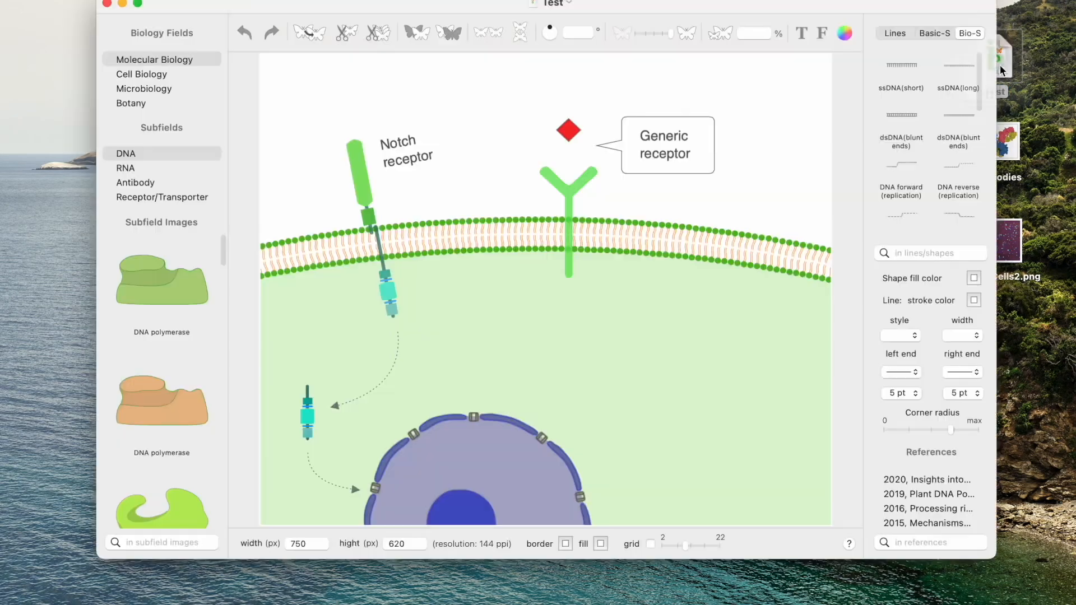
drag(857, 9, 783, 36)
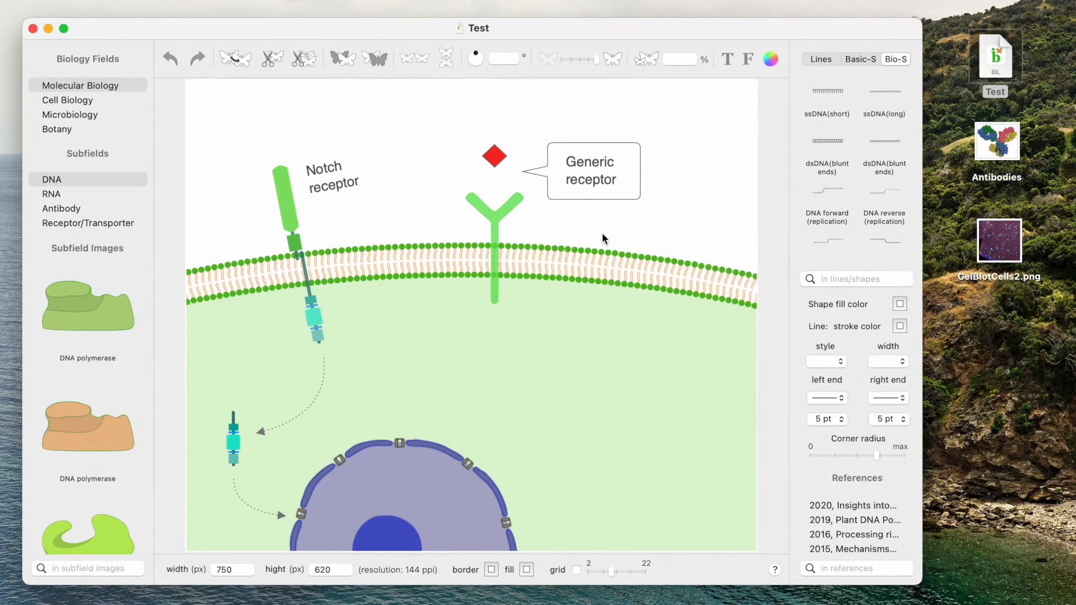
text(No)
Step: Export the illustration to the Desktop as a TIFF image named "Test2" and place its icon below GelBlotCells2.png
click(119, 1)
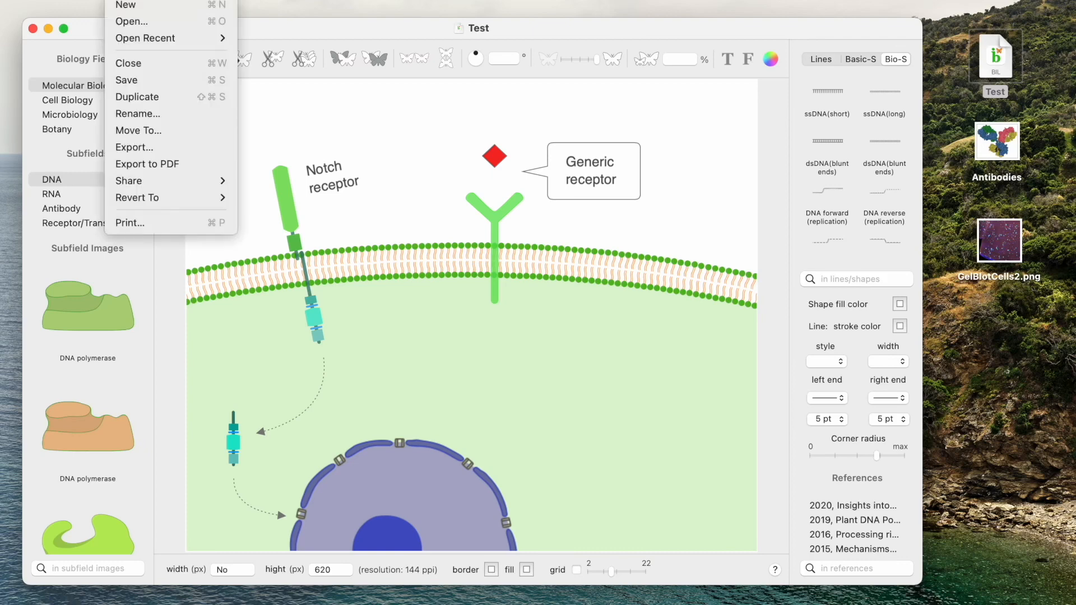
click(139, 149)
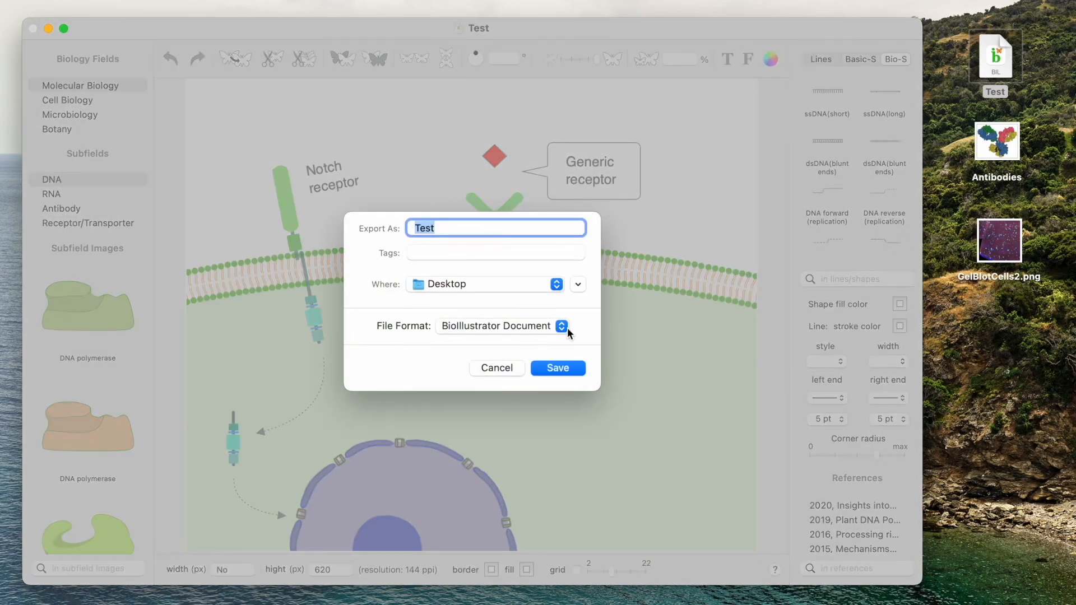
click(564, 329)
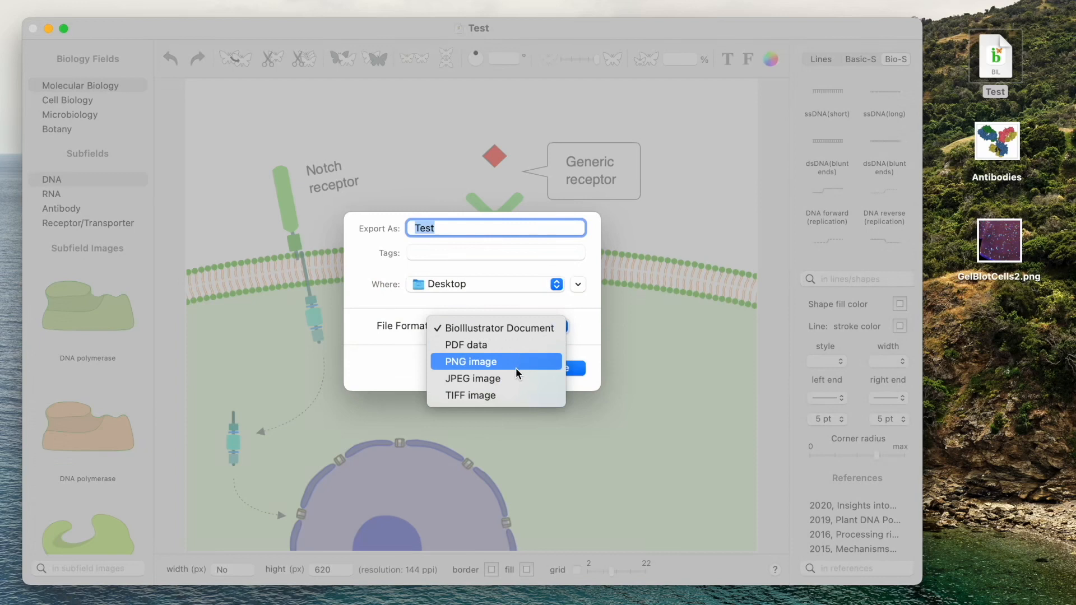
click(506, 397)
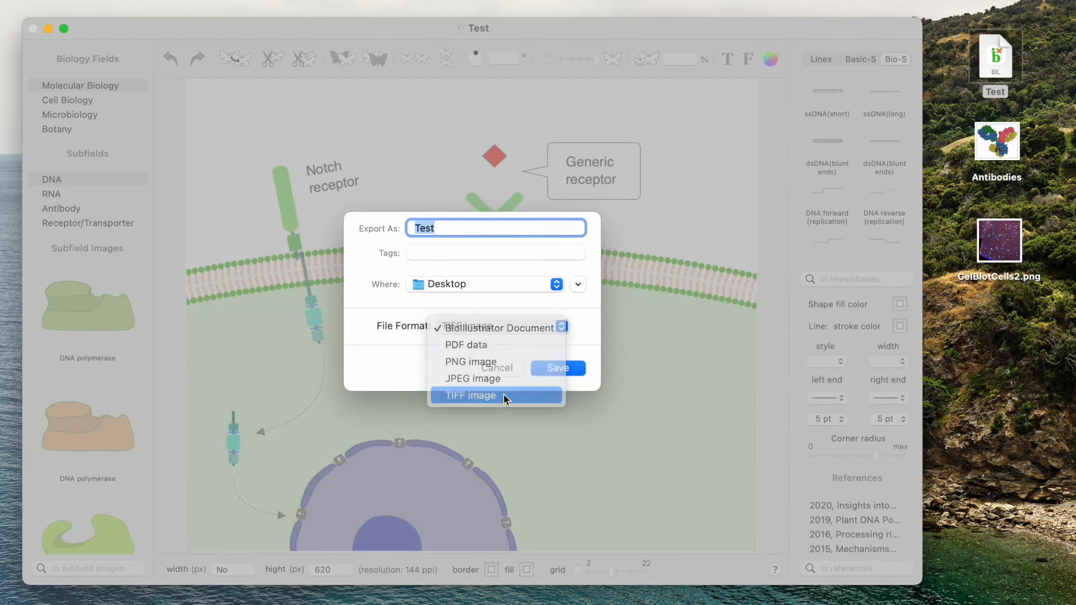
click(456, 228)
text(2)
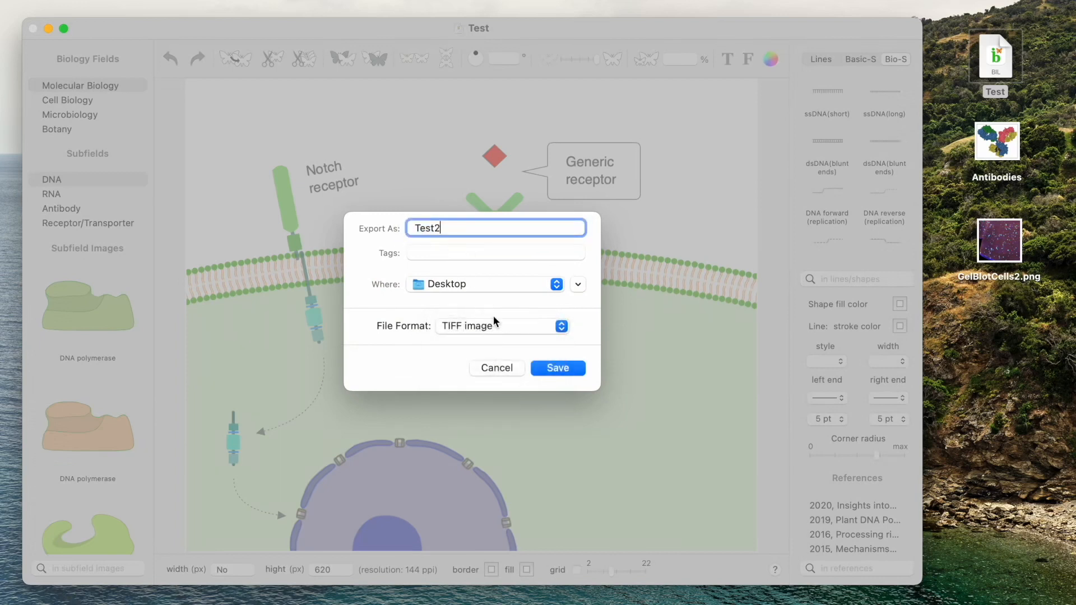
click(558, 368)
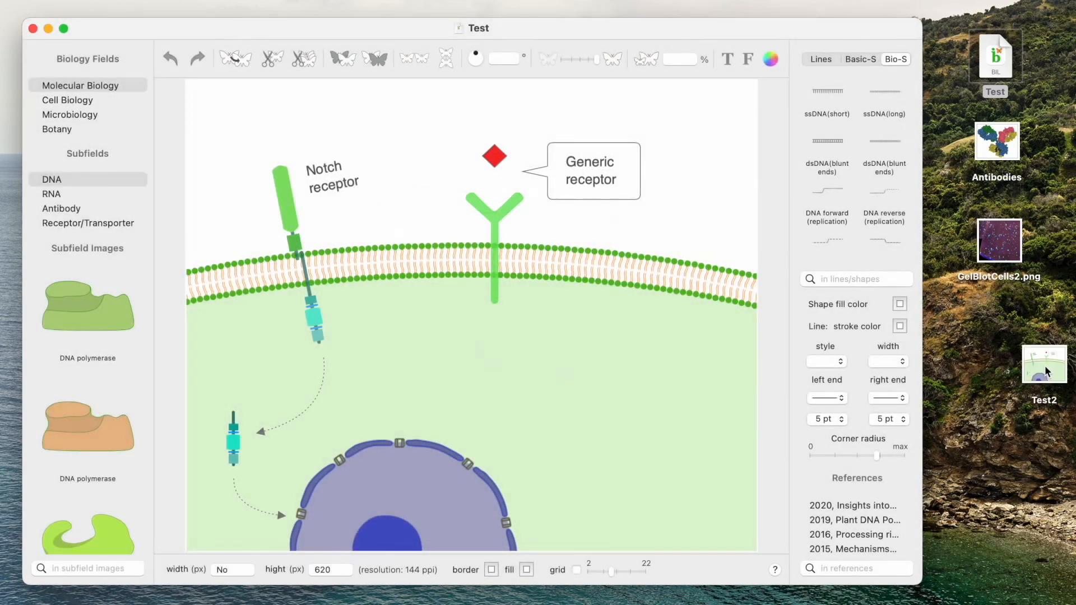
drag(1045, 366, 1005, 332)
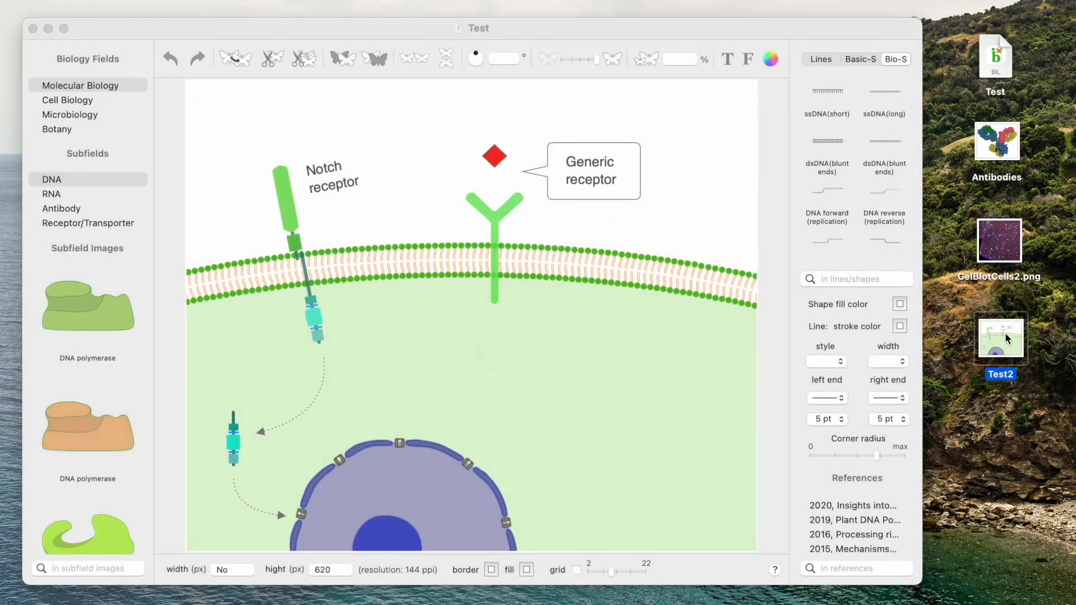
Step: Open the exported Test2 image from the desktop in BioIllustrator, lower its window slightly and enlarge the image on the canvas
right_click(1004, 331)
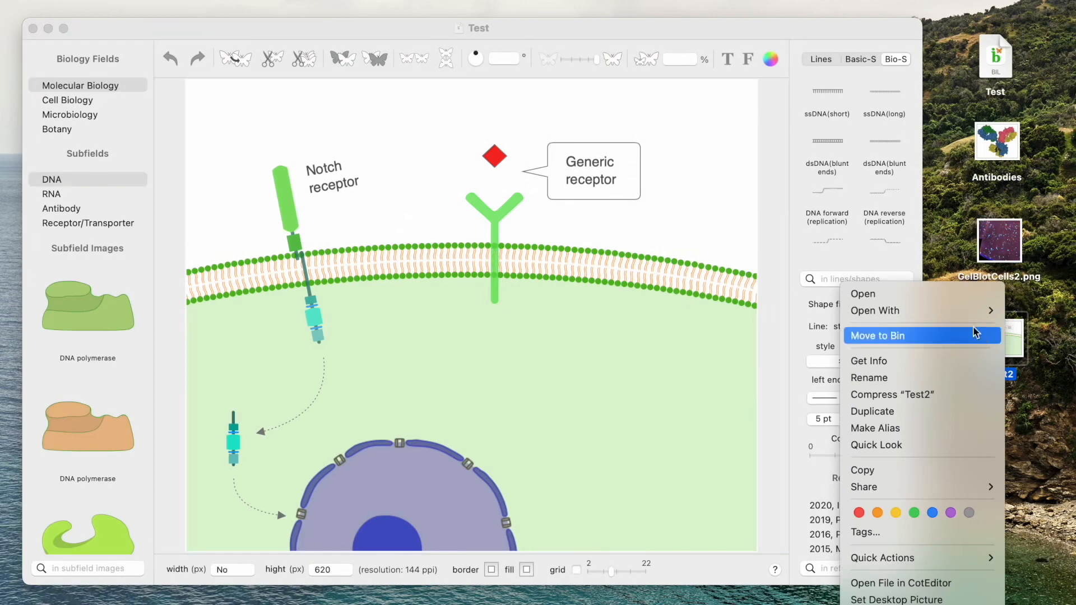
mouse_move(949, 309)
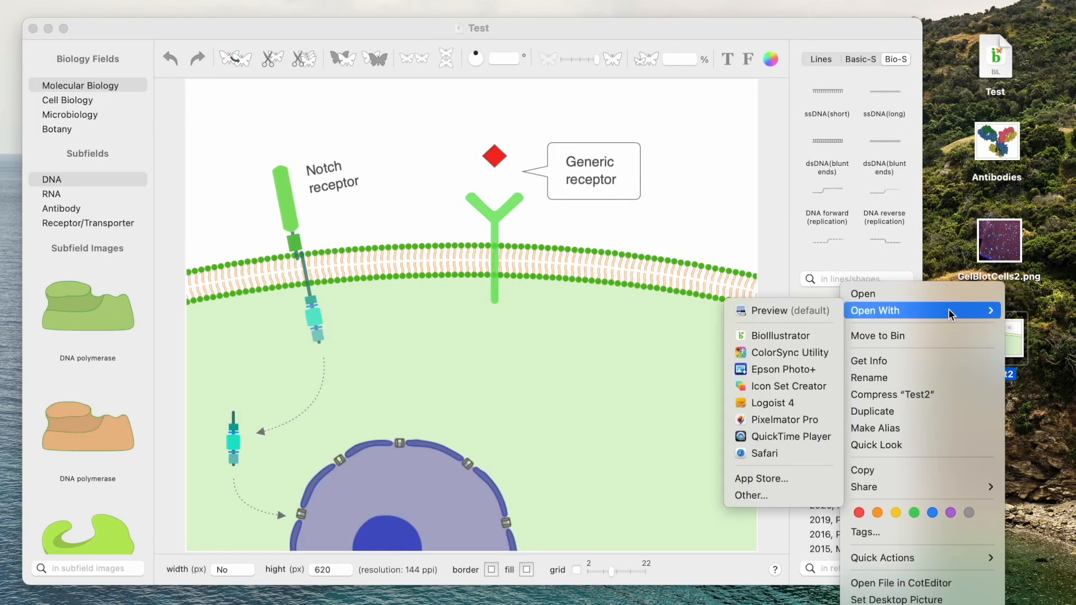
click(796, 336)
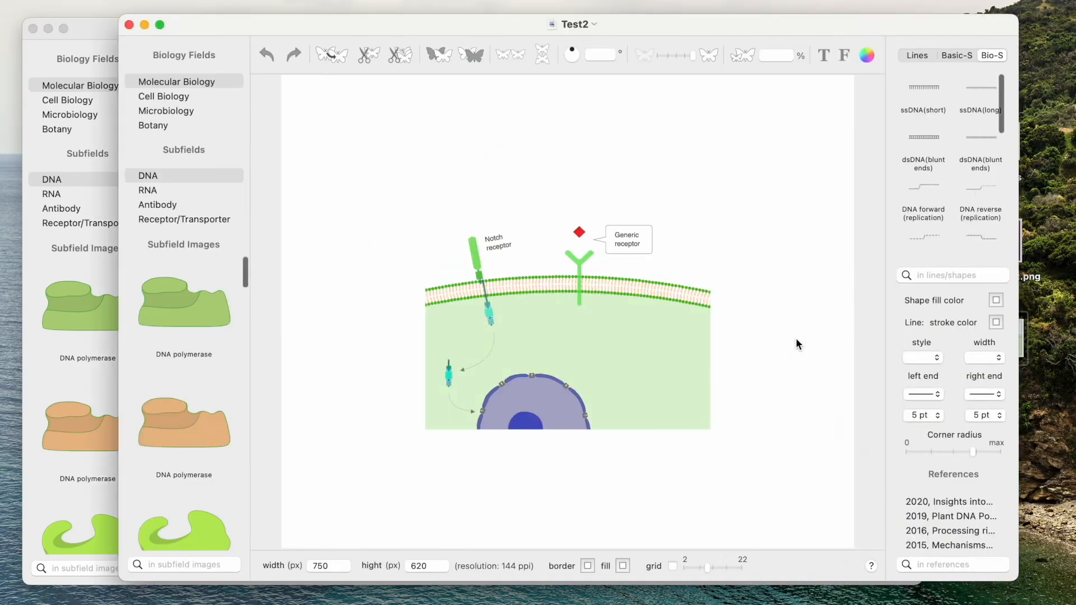
drag(642, 24, 638, 55)
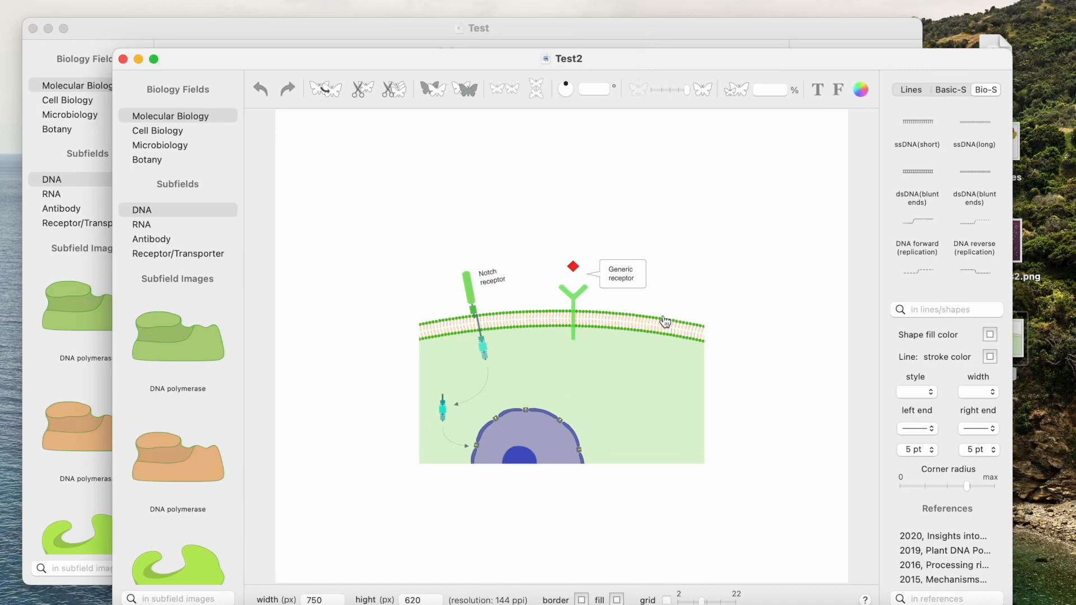
drag(610, 341, 602, 305)
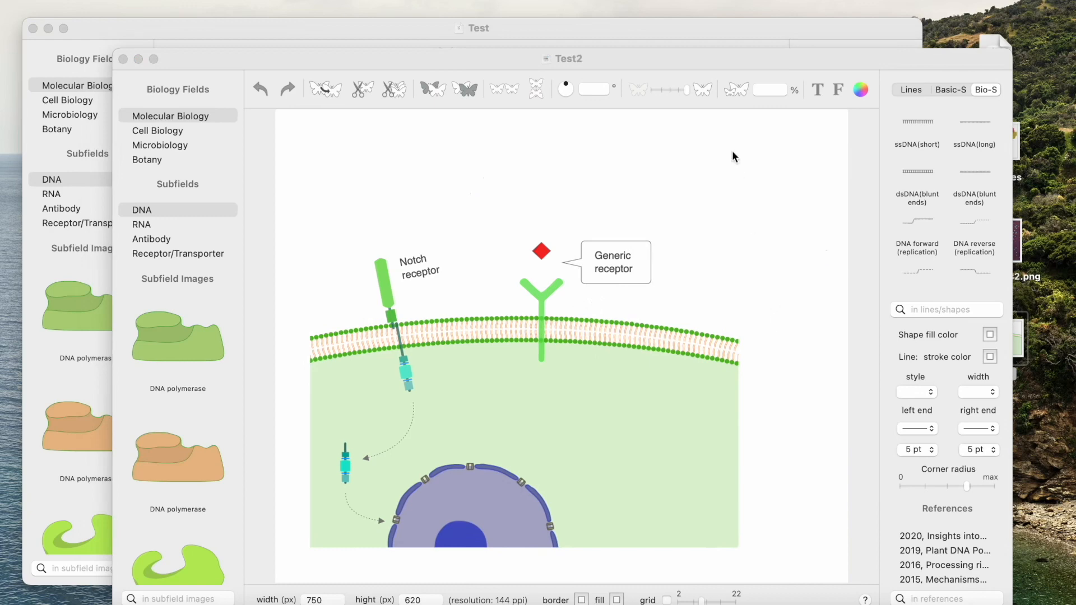
Step: Return to the Test document and copy its whole canvas
click(704, 31)
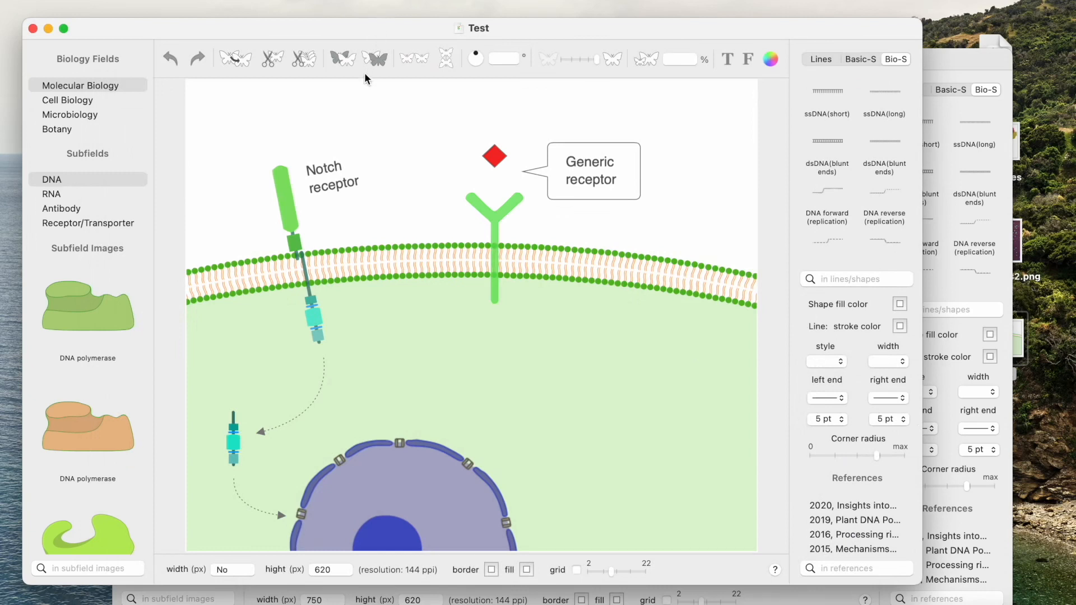
right_click(264, 131)
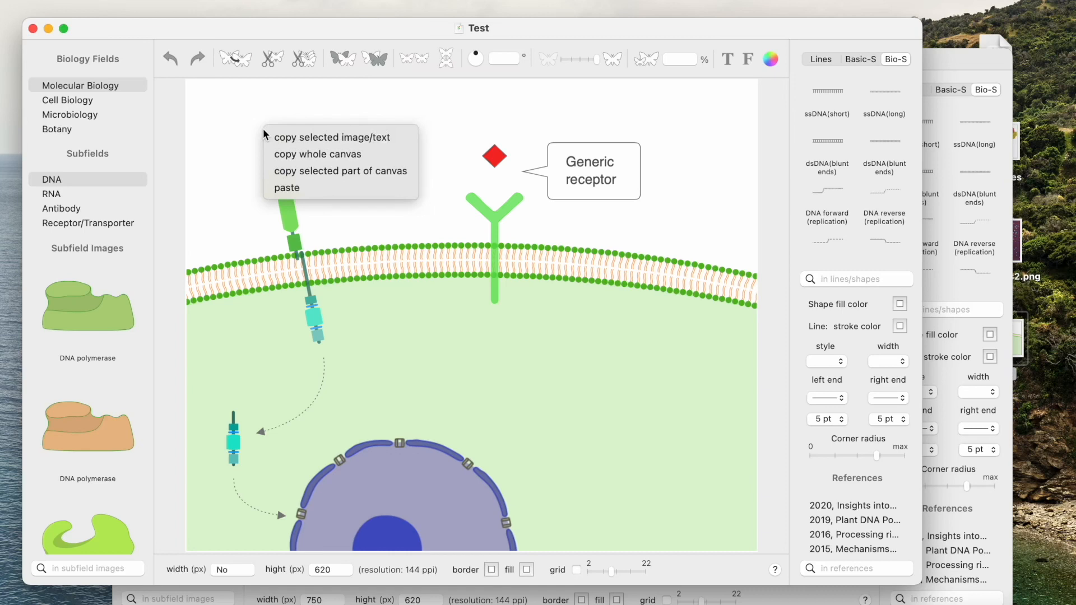
right_click(278, 114)
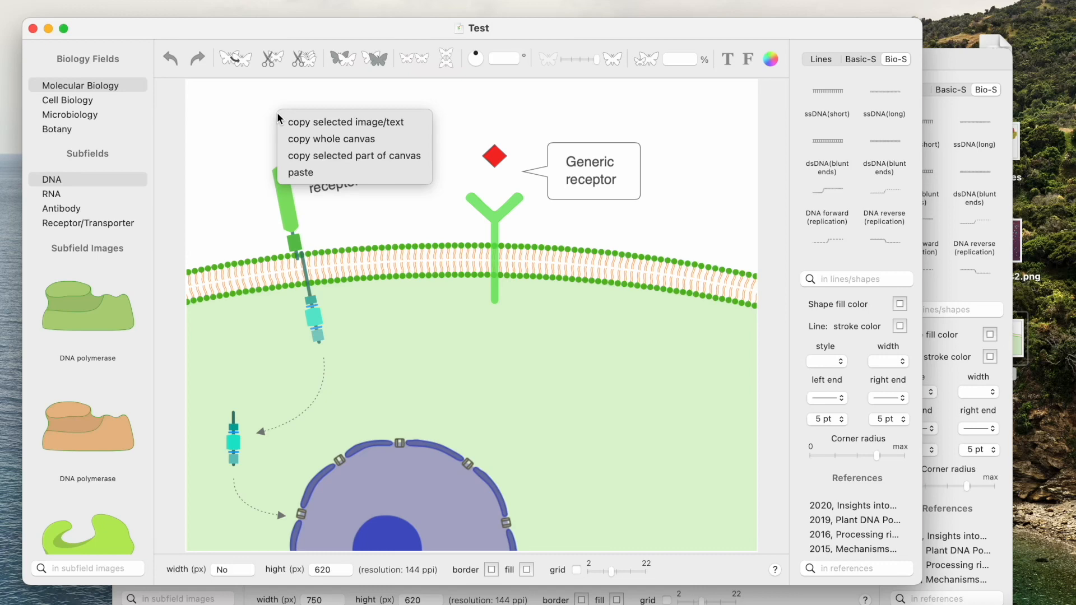
click(325, 122)
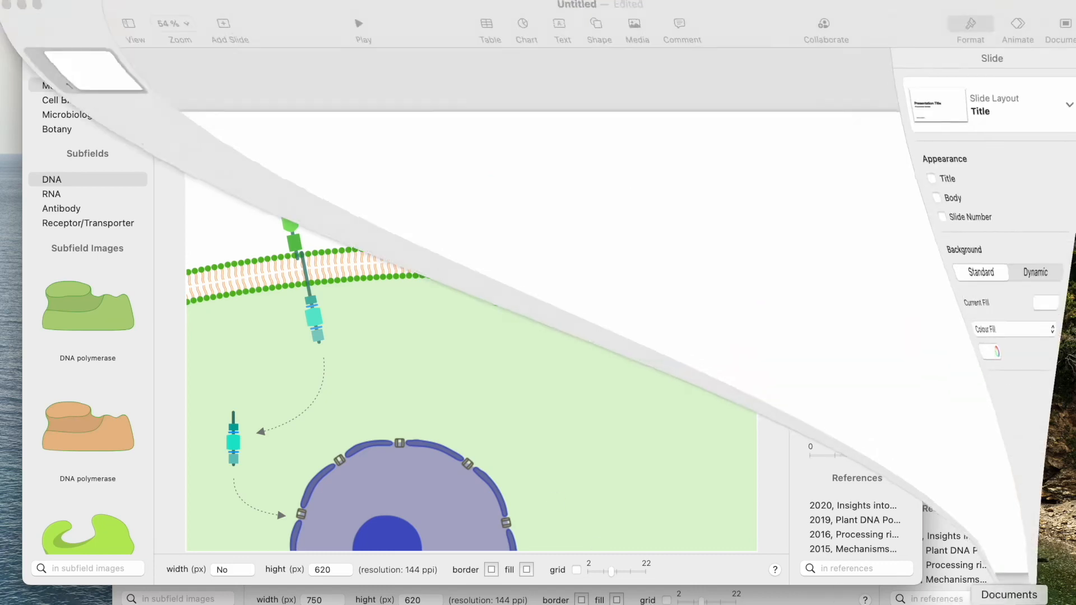
Step: Paste the copied canvas onto the blank Keynote slide, move it to the slide's upper left and minimize the presentation
right_click(385, 276)
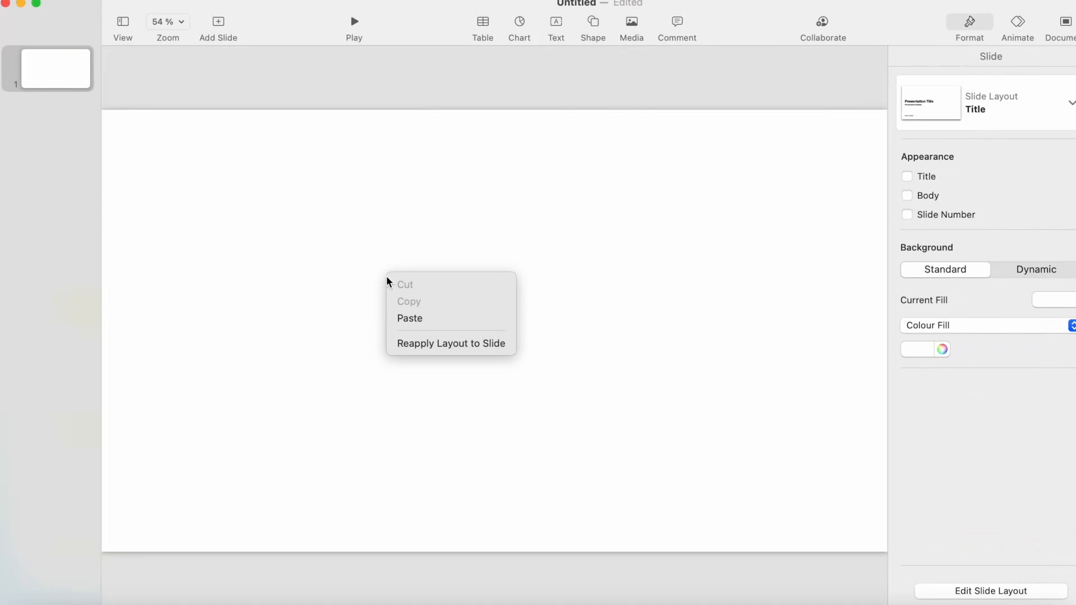
click(418, 317)
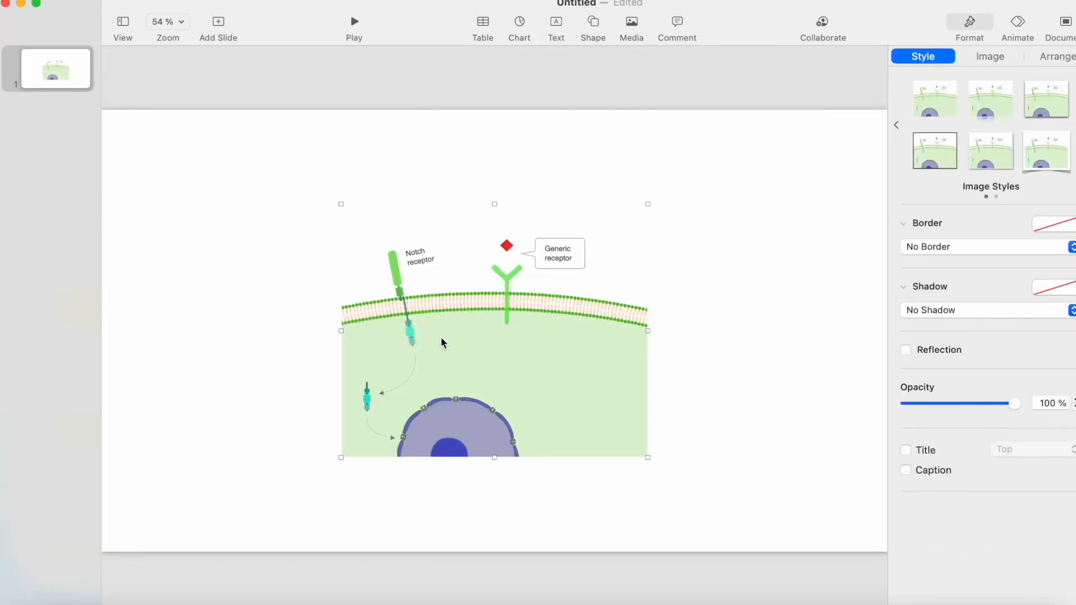
drag(518, 344, 348, 281)
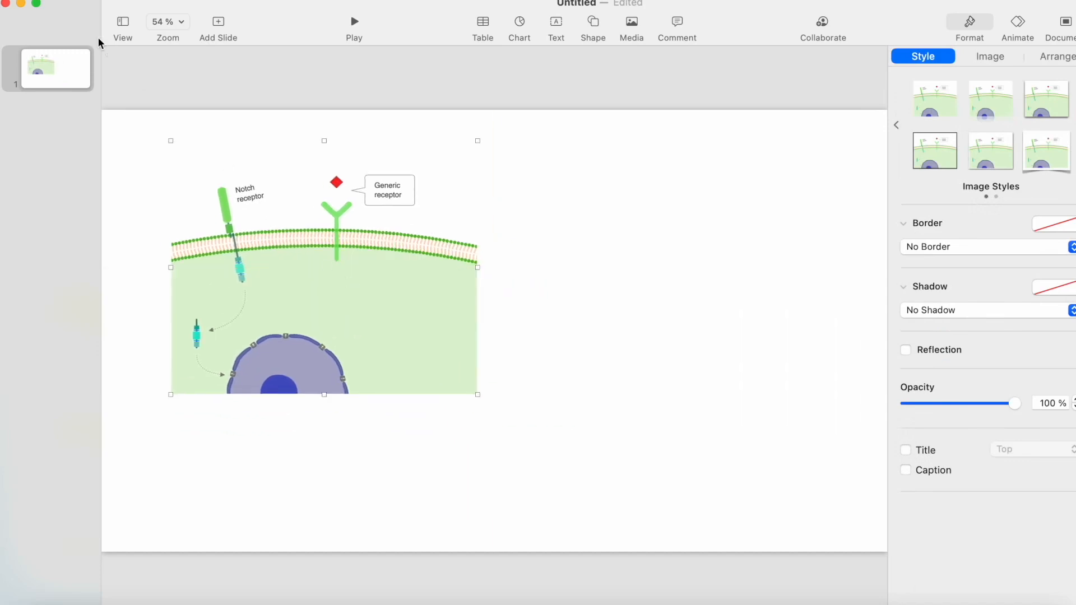
click(20, 4)
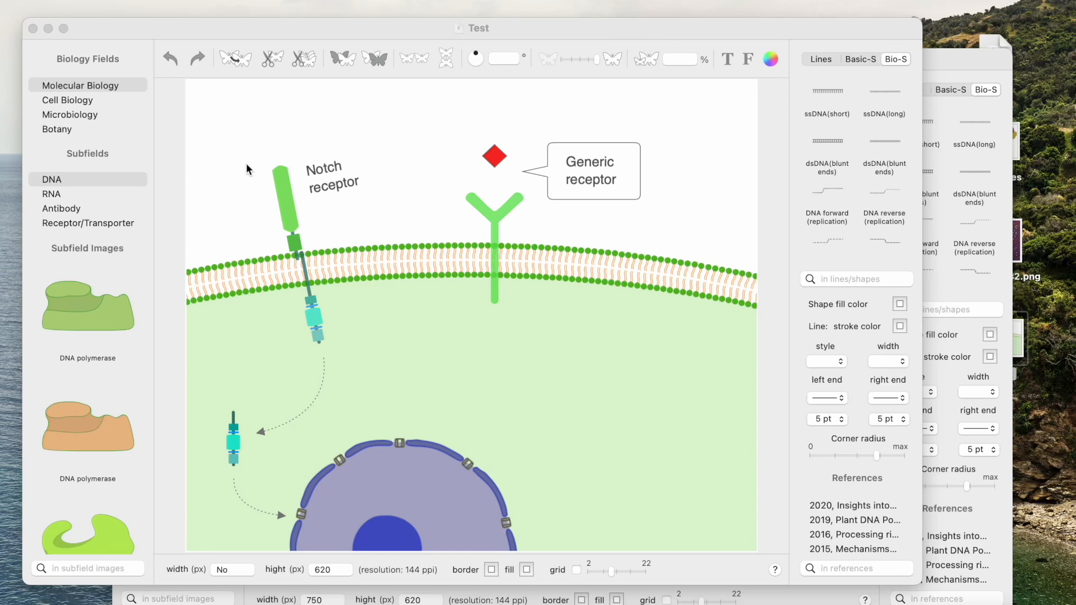
Step: Select the left part of the Test canvas around the Notch receptor and half the nucleus, and copy that selected part
click(199, 132)
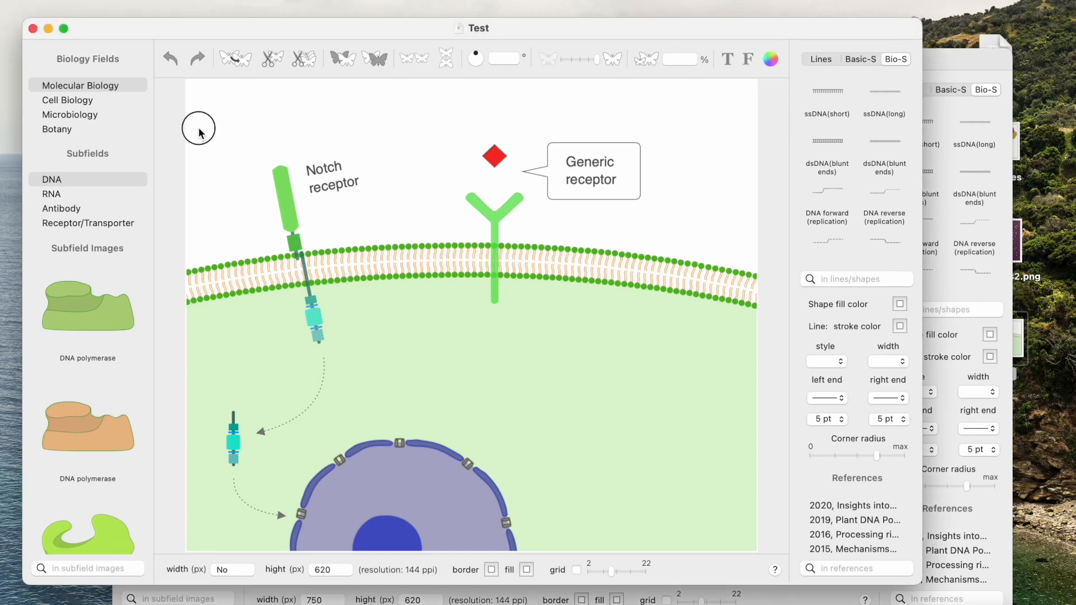
drag(213, 136, 443, 547)
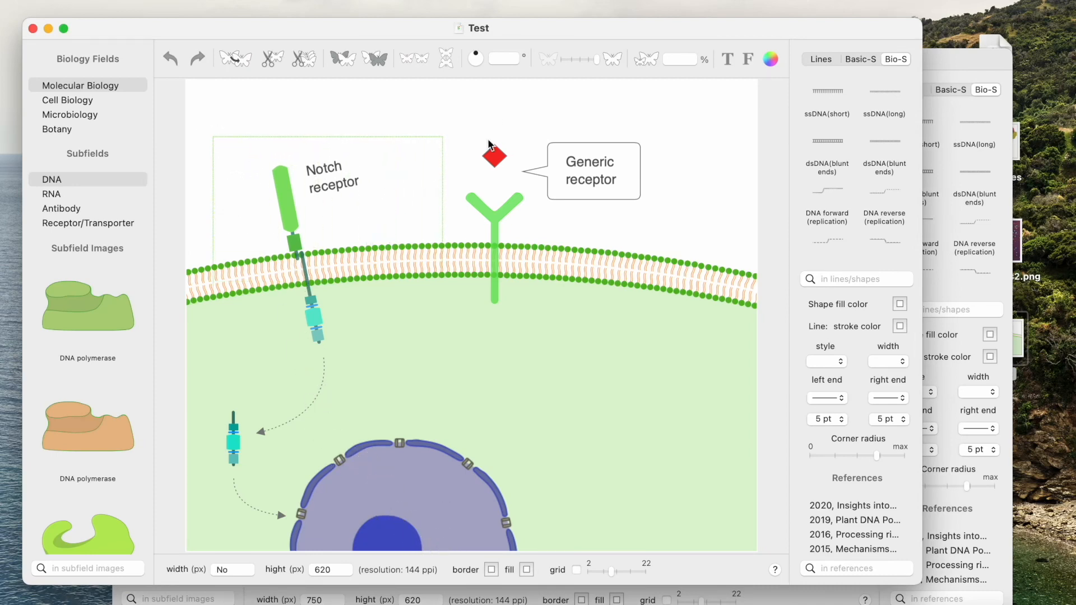
right_click(474, 112)
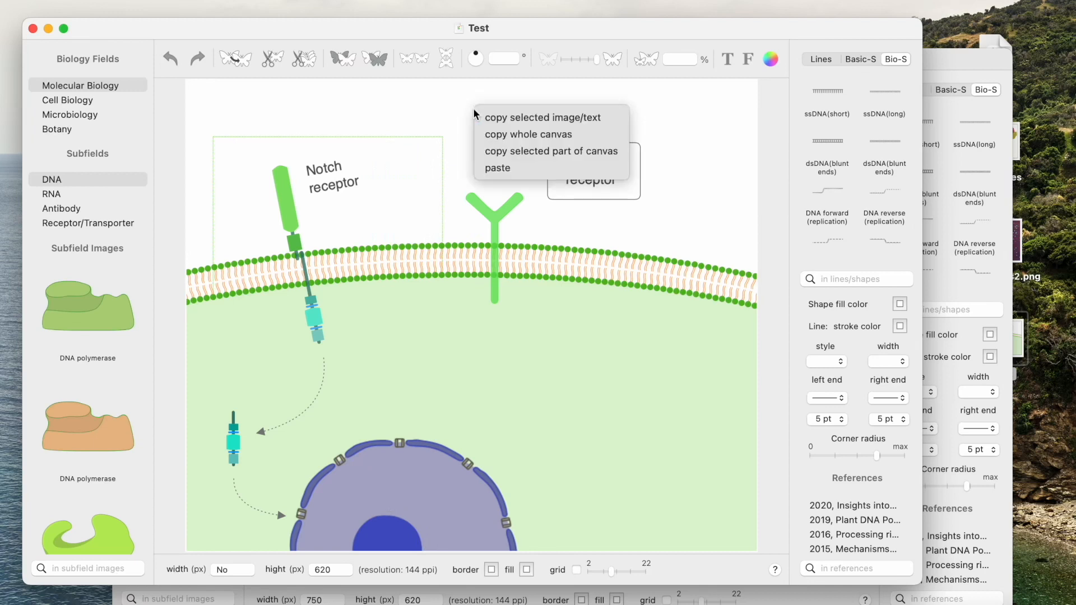
click(516, 152)
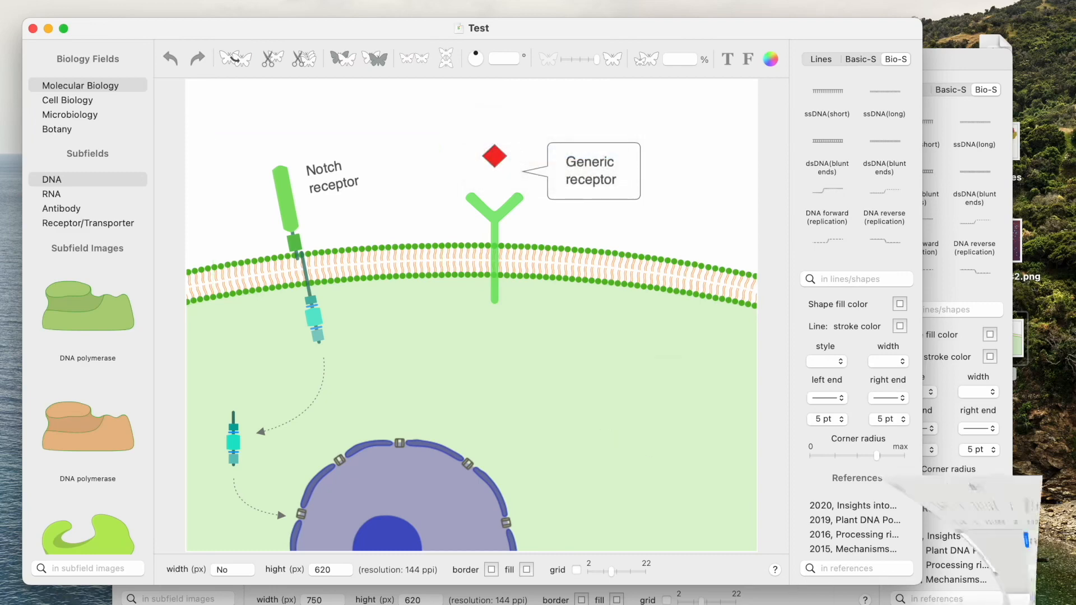
Step: Paste the copied part onto the Keynote slide and place it to the right of the full illustration
click(1021, 601)
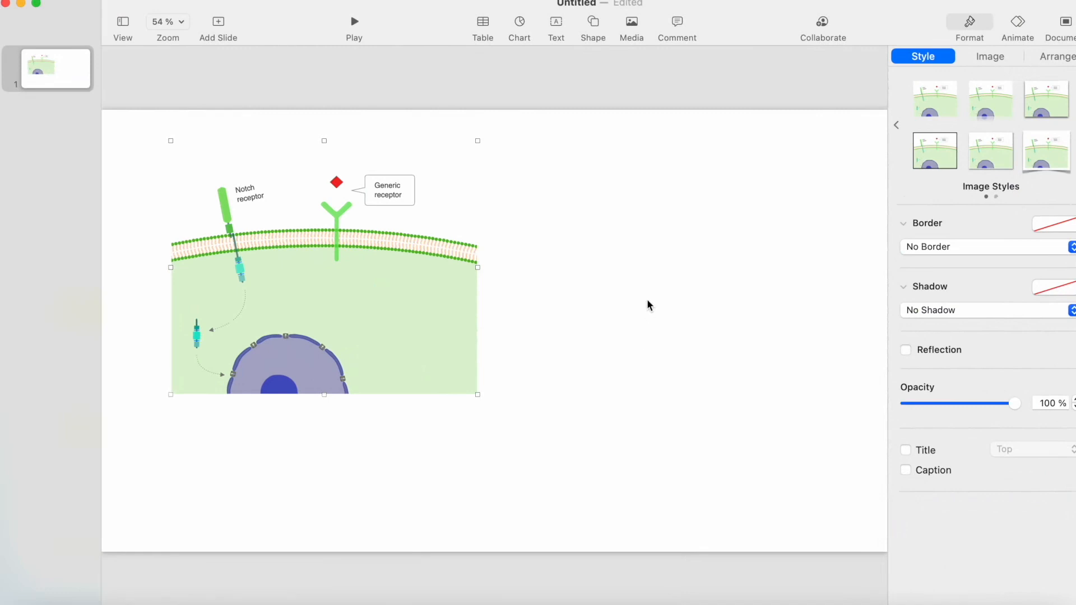
right_click(613, 259)
click(649, 306)
drag(542, 322, 617, 287)
drag(614, 290, 612, 282)
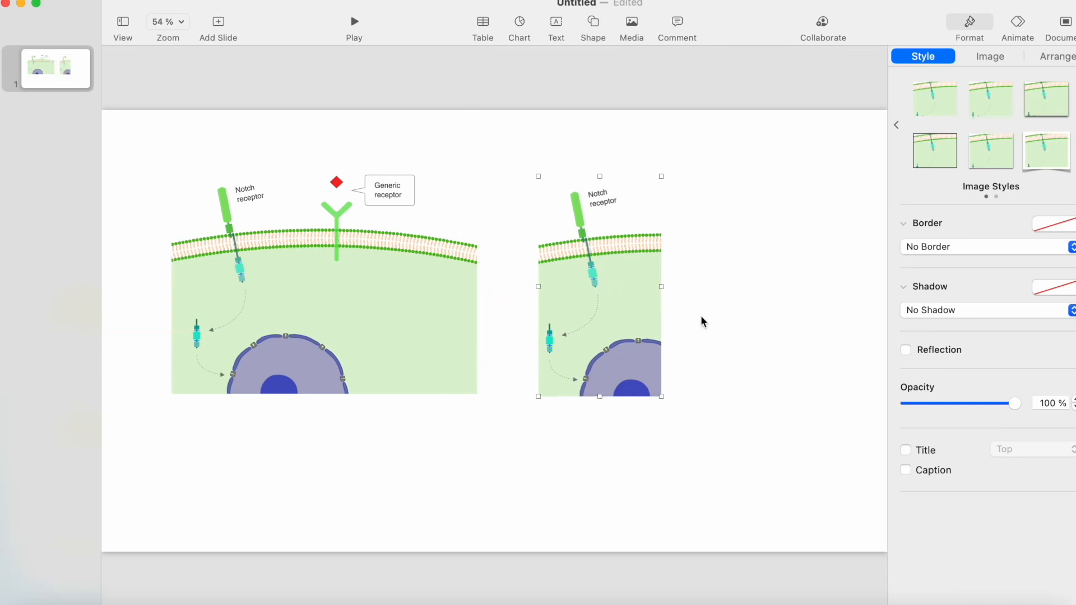
click(714, 289)
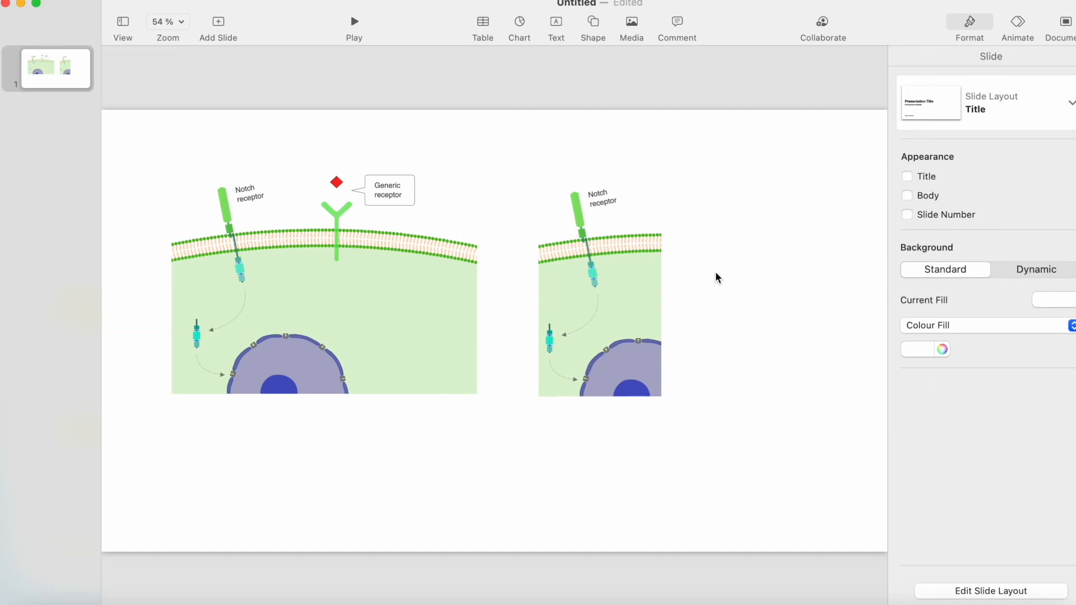
Step: Add the horned ox shape from the Animals category to the right side of the slide, resize it and copy it
click(596, 26)
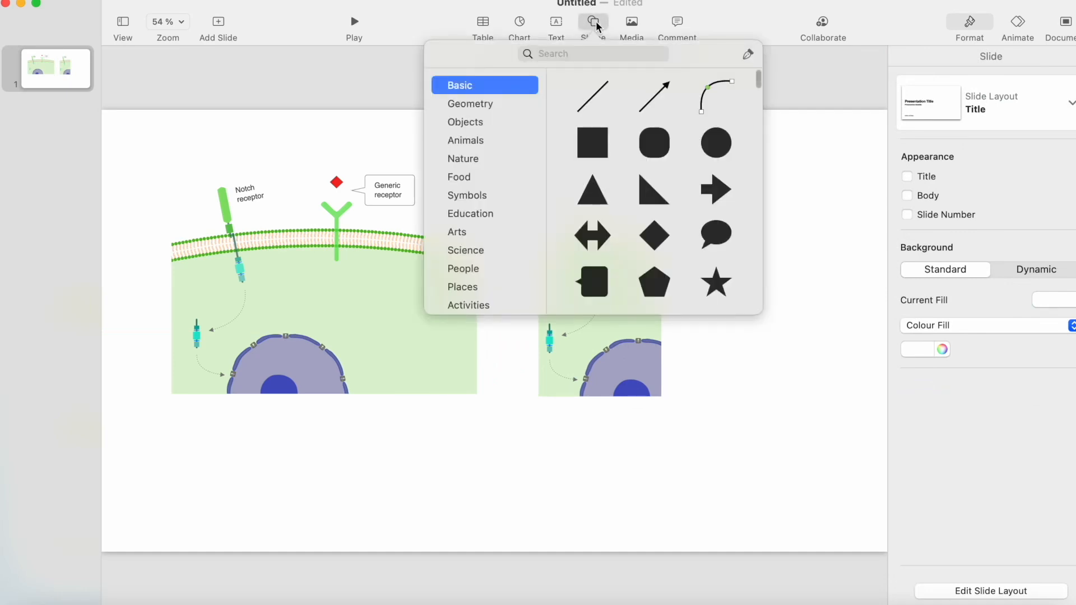
click(471, 140)
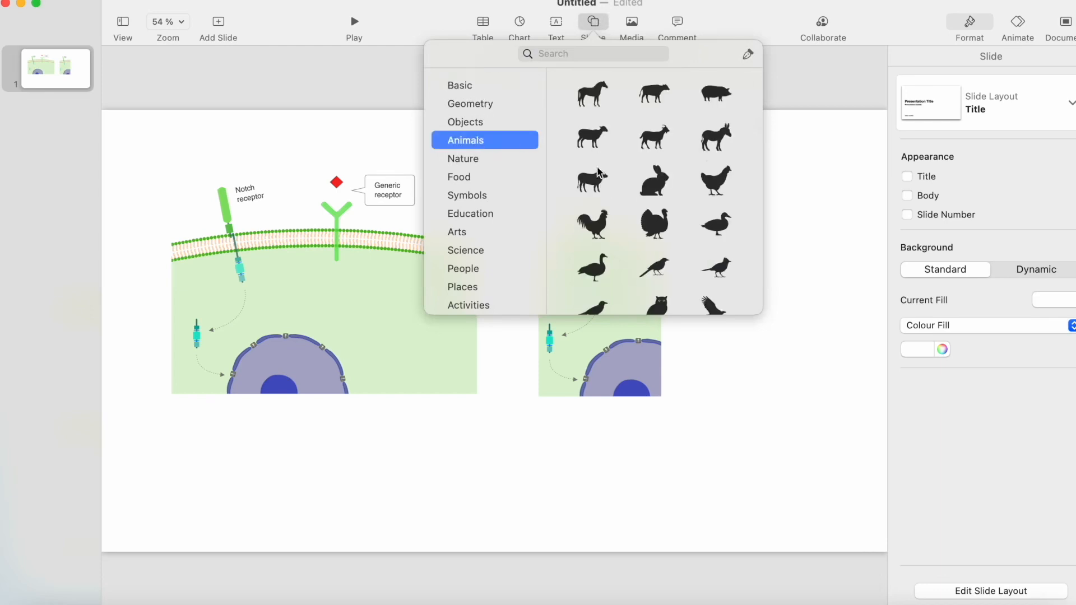
click(615, 197)
drag(740, 249, 818, 311)
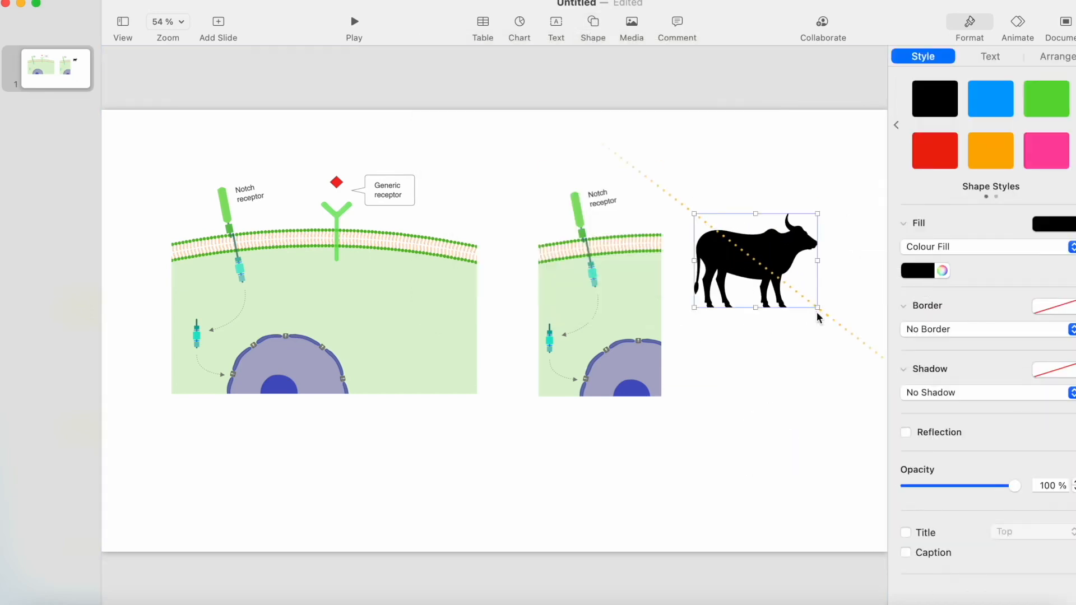
right_click(783, 265)
click(823, 371)
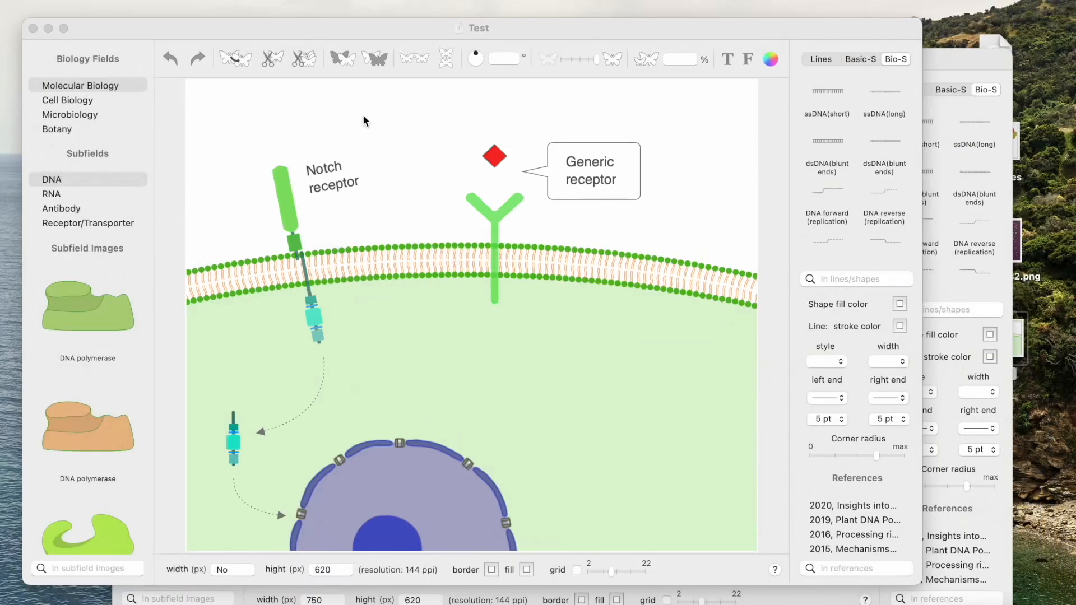
Step: Switch to the Test2 document, shrink the cell illustration and move it to the canvas's upper right
click(953, 60)
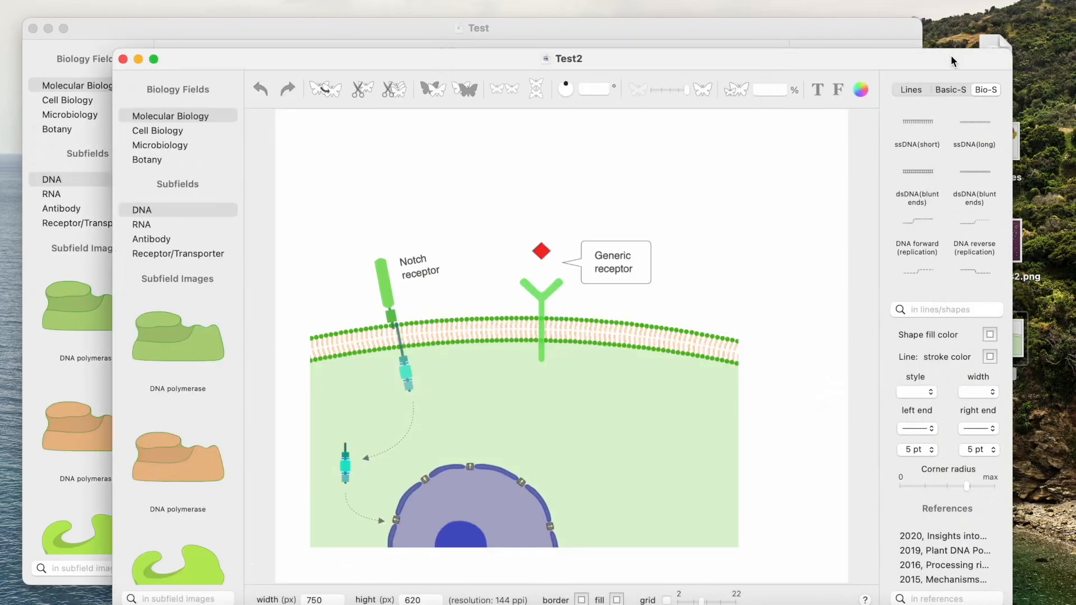
click(615, 388)
drag(666, 464, 720, 198)
click(416, 348)
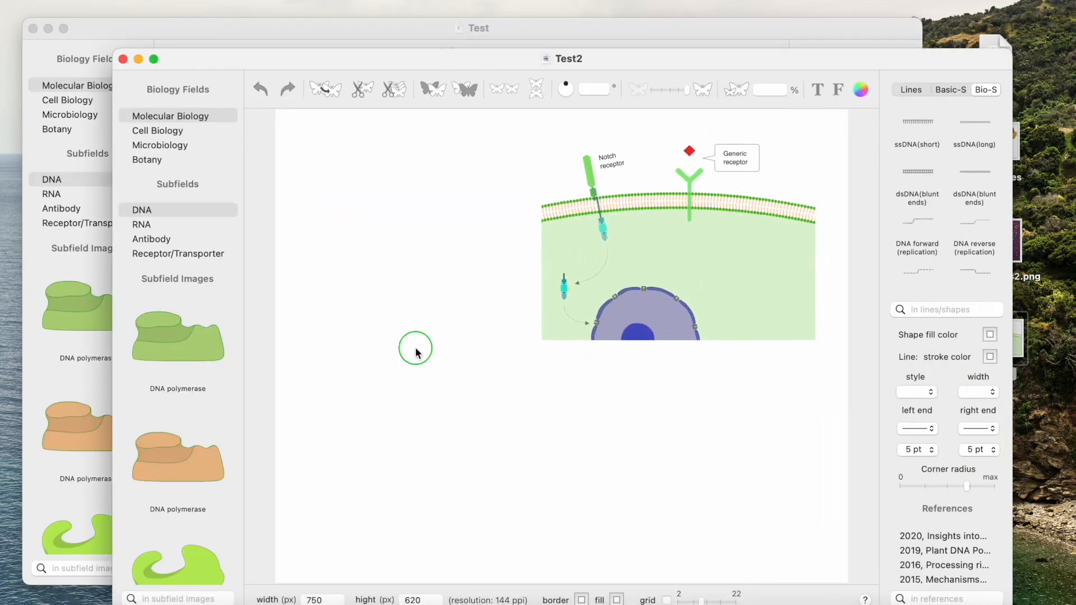
Step: Paste the ox shape onto the Test2 canvas, shrink it and place it in the lower left
right_click(415, 349)
click(442, 406)
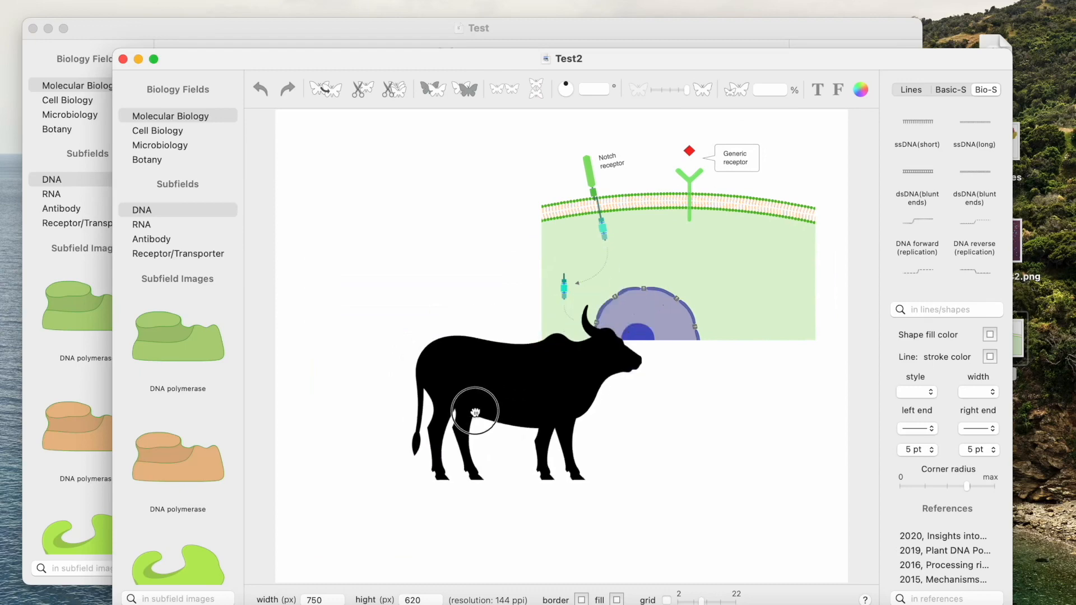
drag(475, 412, 380, 452)
click(488, 409)
drag(488, 409, 391, 462)
Step: Move the Test2 window clear of the desktop icons and insert GelBlotCells2.png into the canvas's upper left
drag(738, 60, 641, 28)
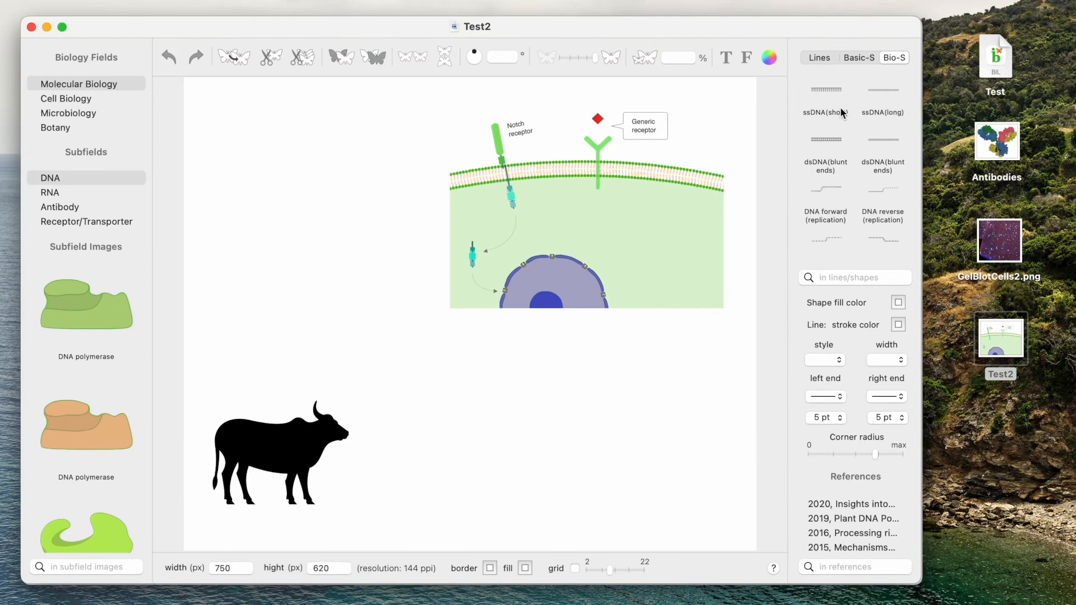
drag(1000, 240, 316, 218)
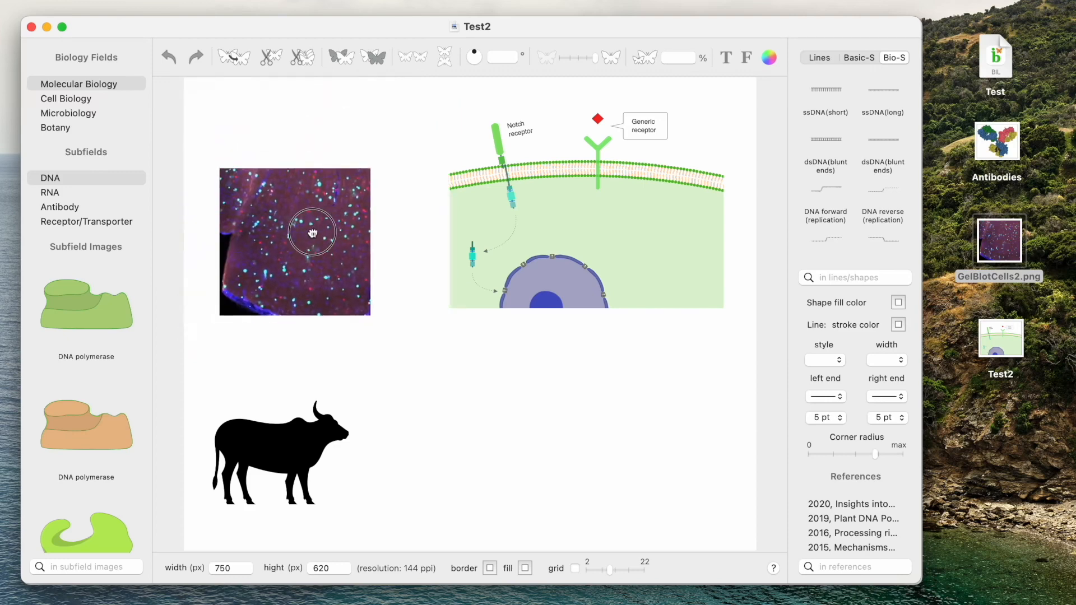
Step: Copy the Antibodies image from the desktop into Test2, resize and place it at the lower middle, and move the ox up beside it
right_click(997, 143)
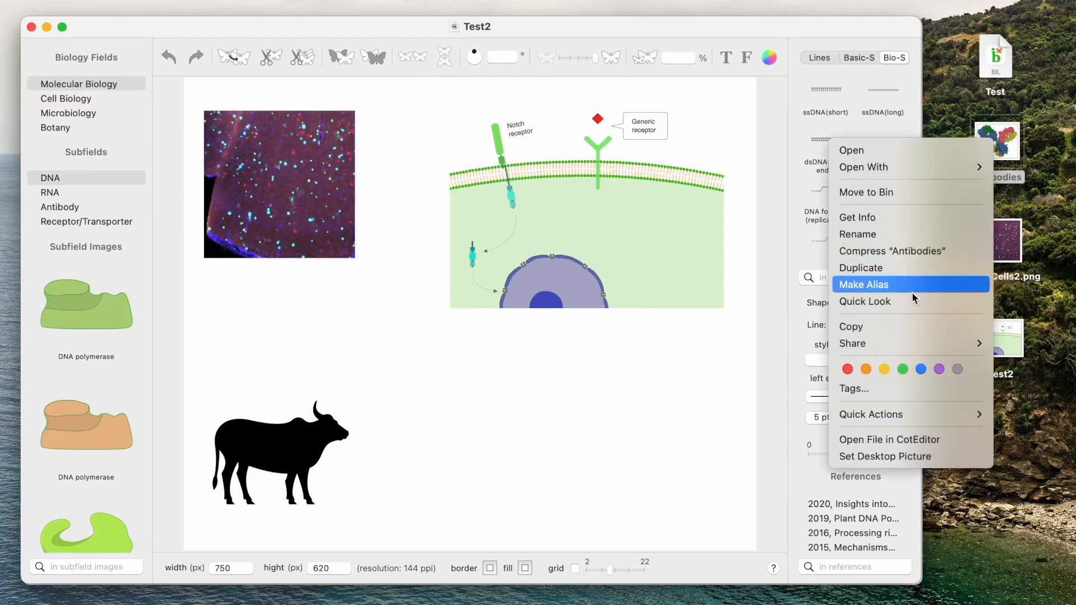
click(877, 328)
click(597, 412)
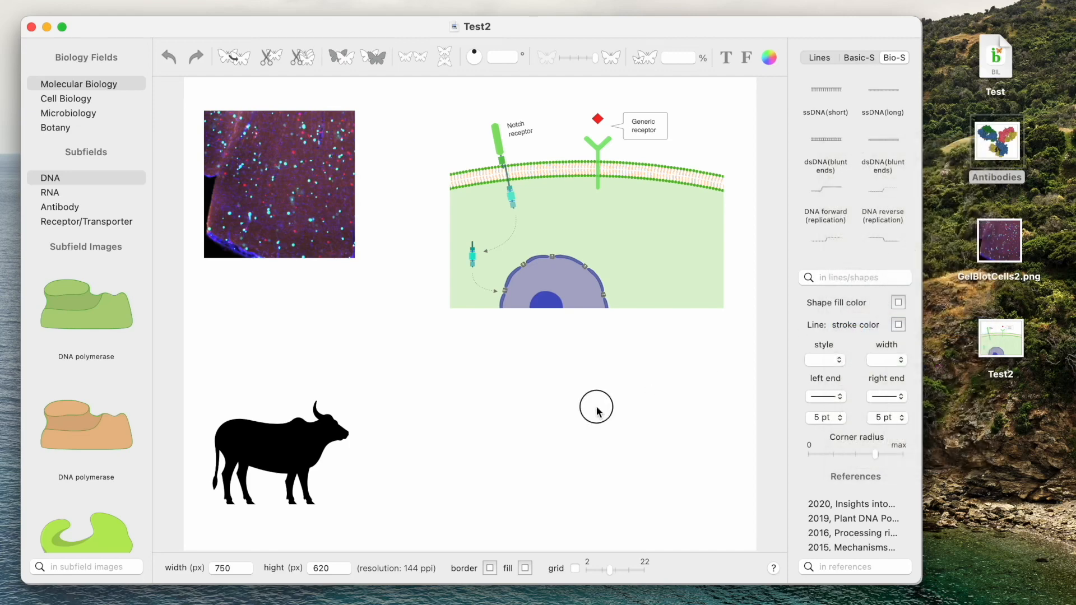
right_click(597, 409)
click(621, 468)
drag(487, 360, 599, 480)
drag(668, 361, 523, 406)
drag(300, 448, 301, 416)
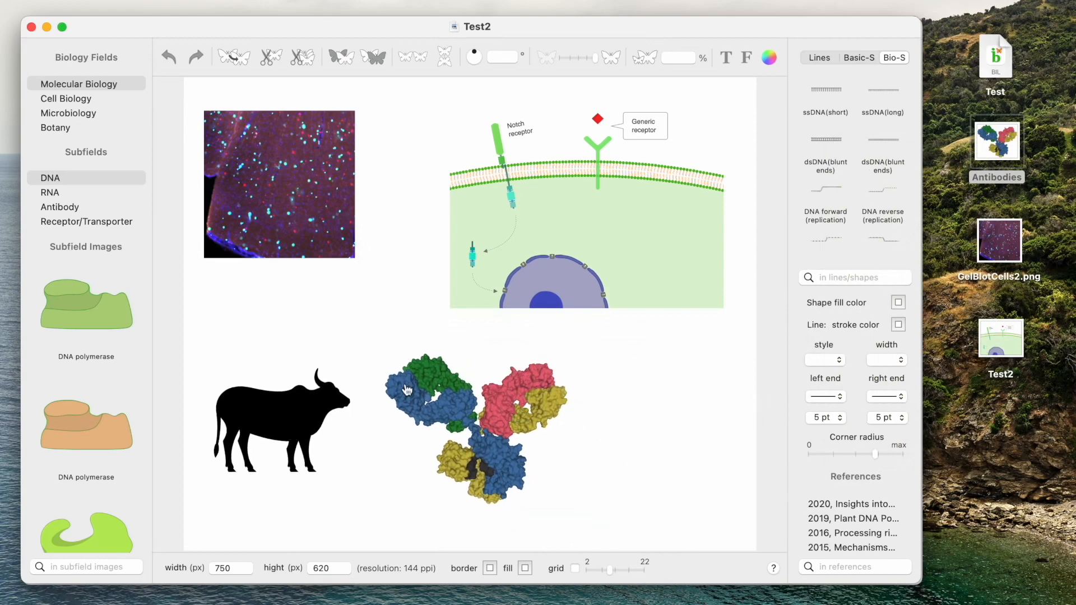